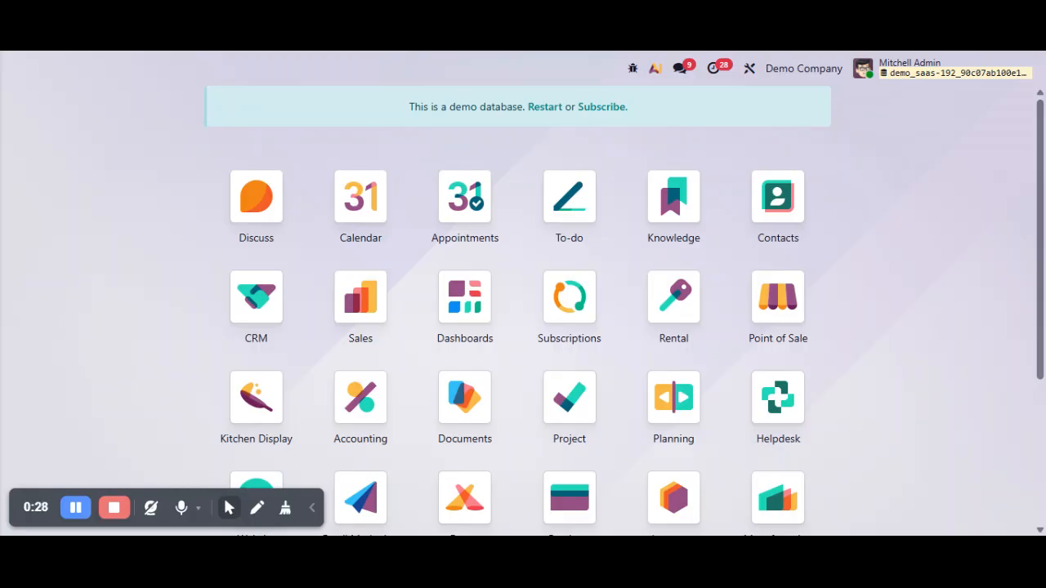
- Open the Sales application to view the current quotation numbers
text(sa)
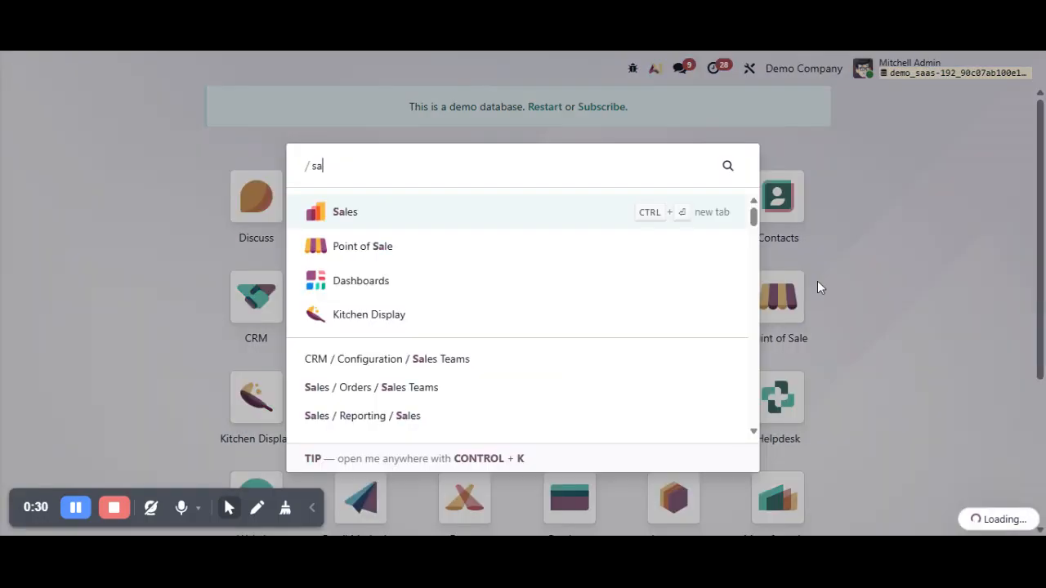
click(398, 208)
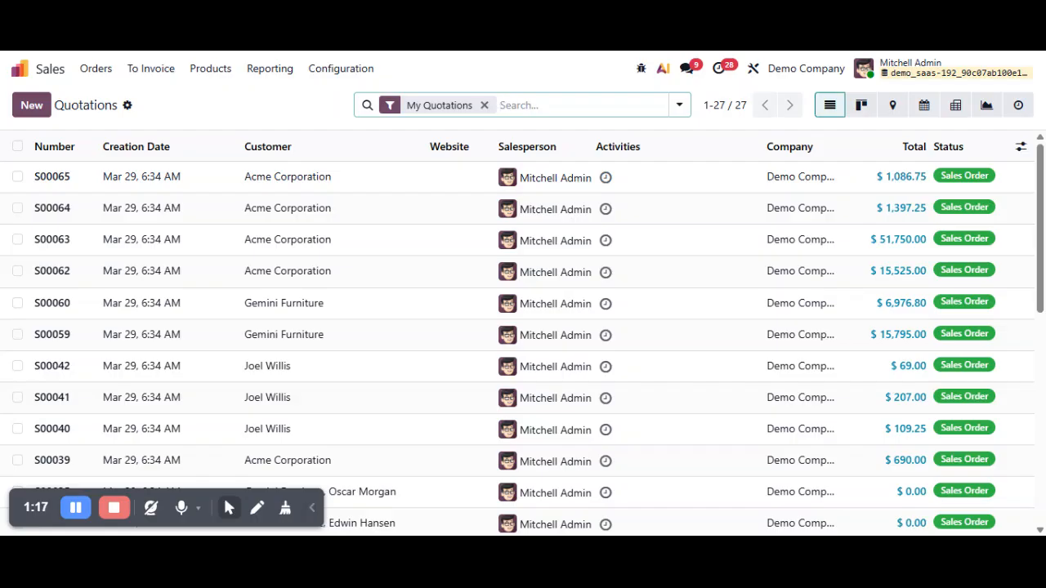
- Find the technical Sequences settings by searching for "seq" from the home screen and open them
click(20, 69)
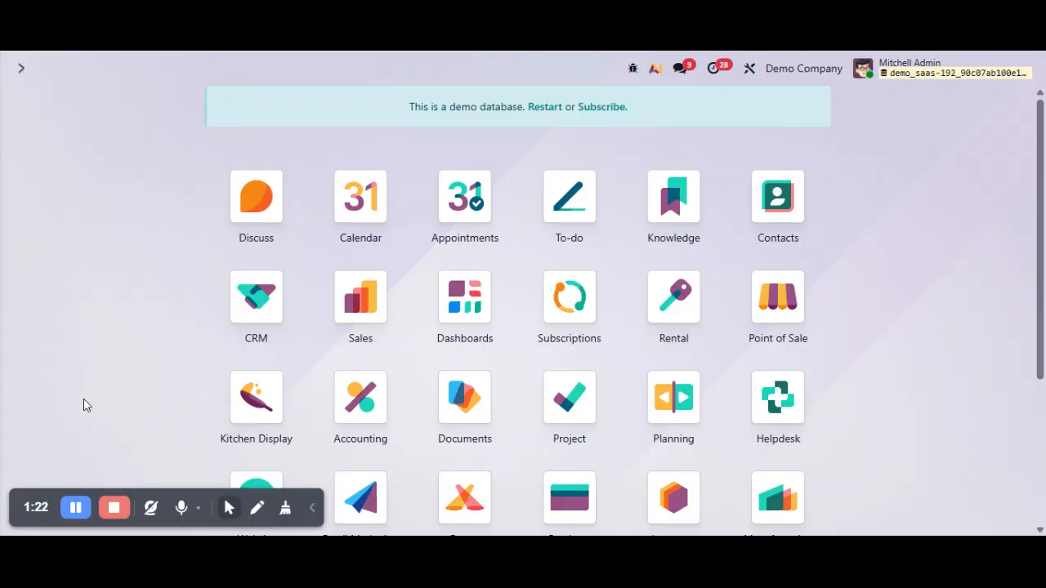
text(se)
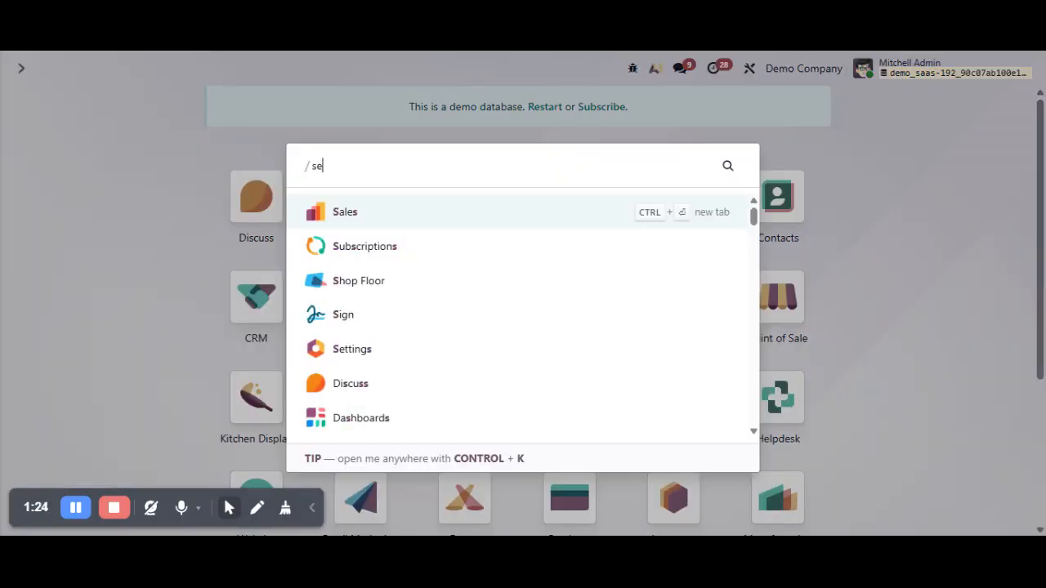
text(q)
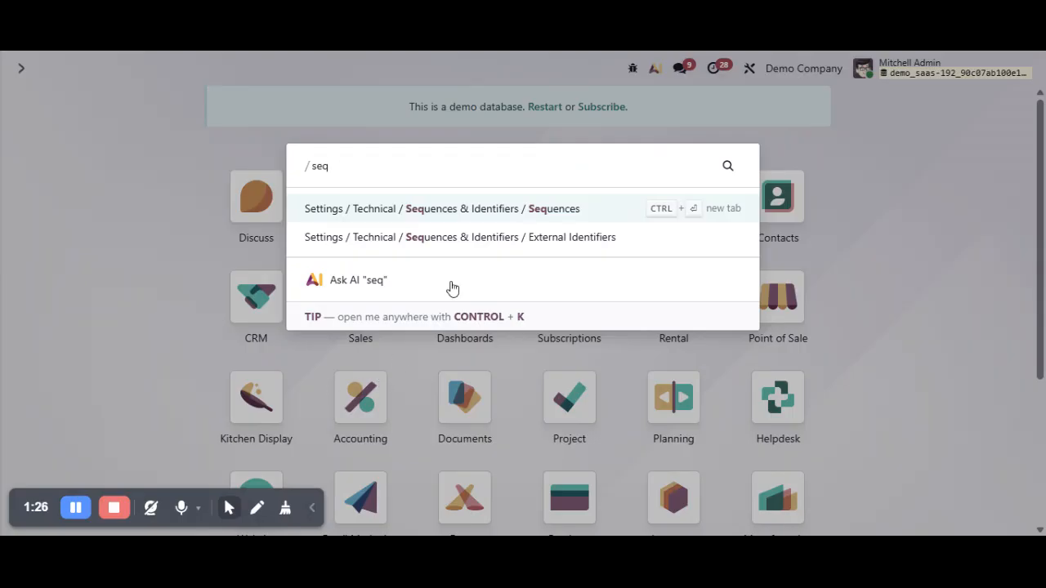
click(572, 211)
- Filter the sequences by "sal" and open the Sales Order sequence record
click(679, 105)
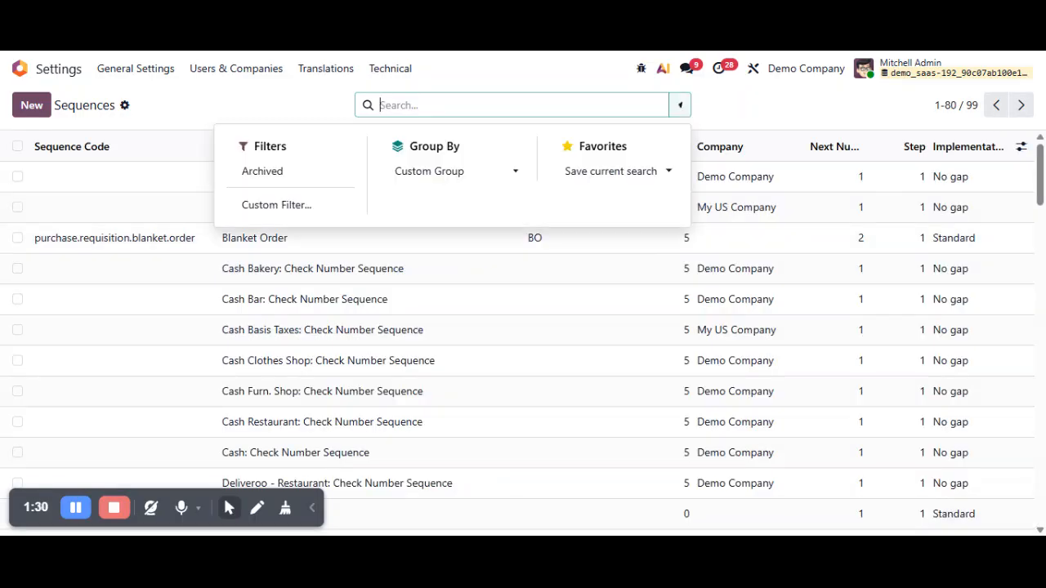
text(sal)
key(Return)
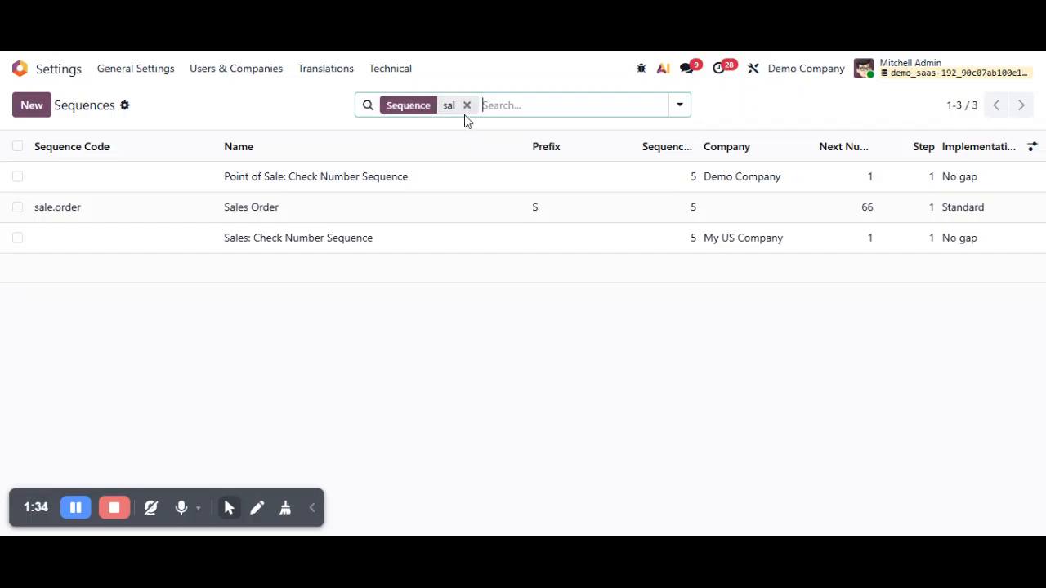
click(278, 214)
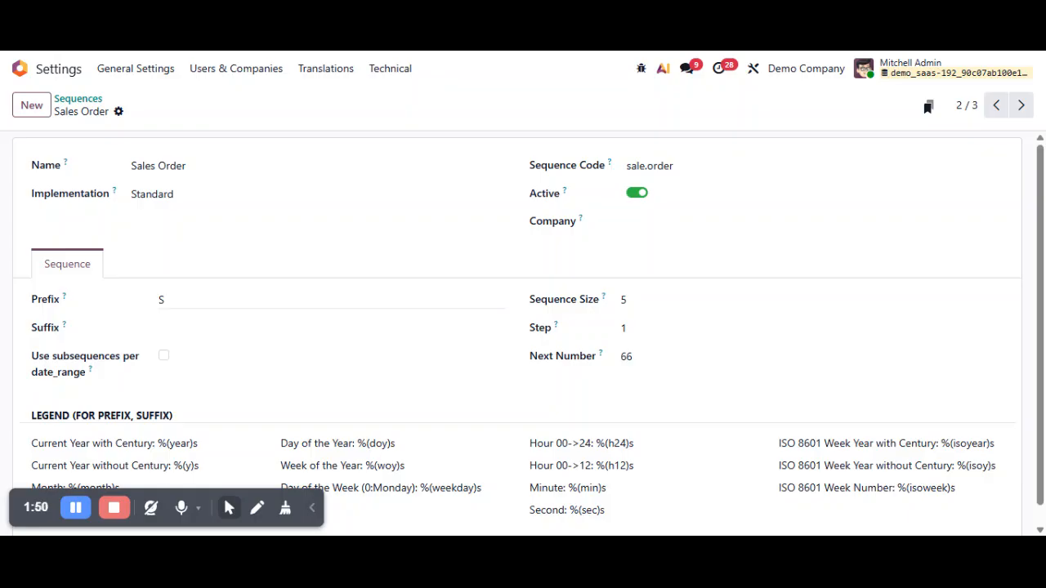
- Duplicate the Sales Order sequence
click(167, 300)
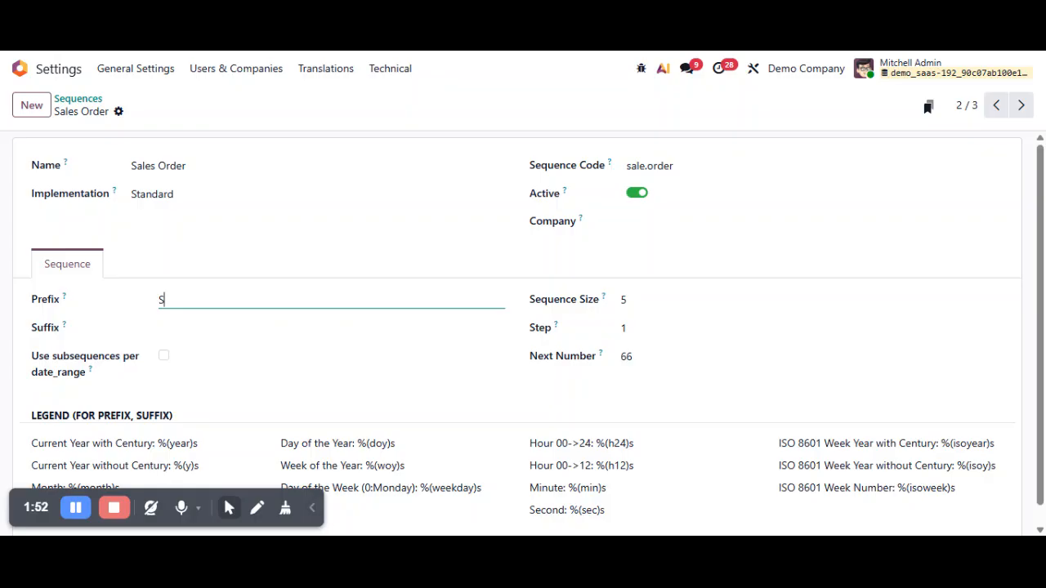
click(227, 139)
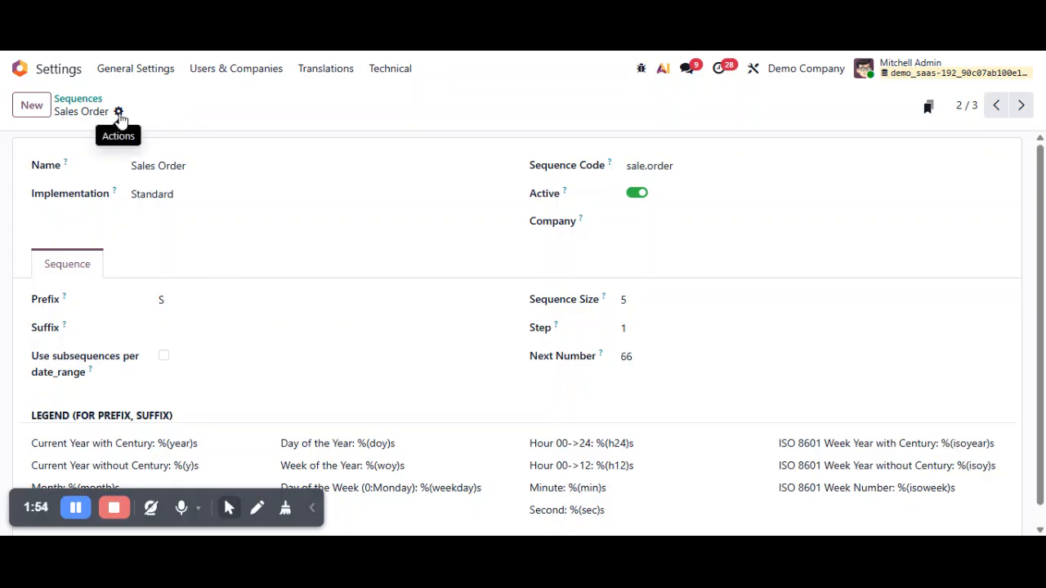
click(119, 115)
click(138, 140)
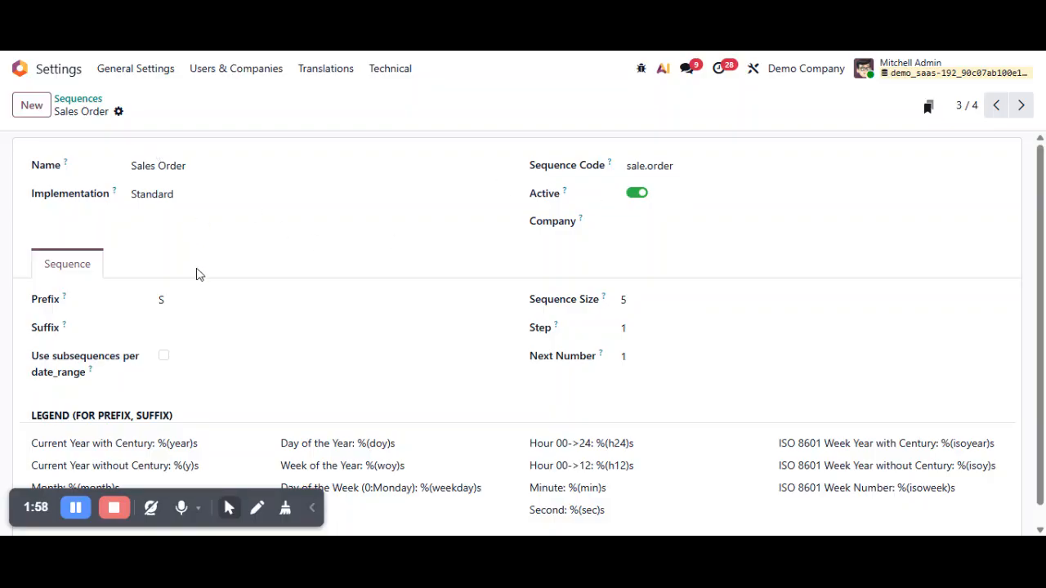
- Change the duplicated sequence's code to sale.order.custom
click(671, 166)
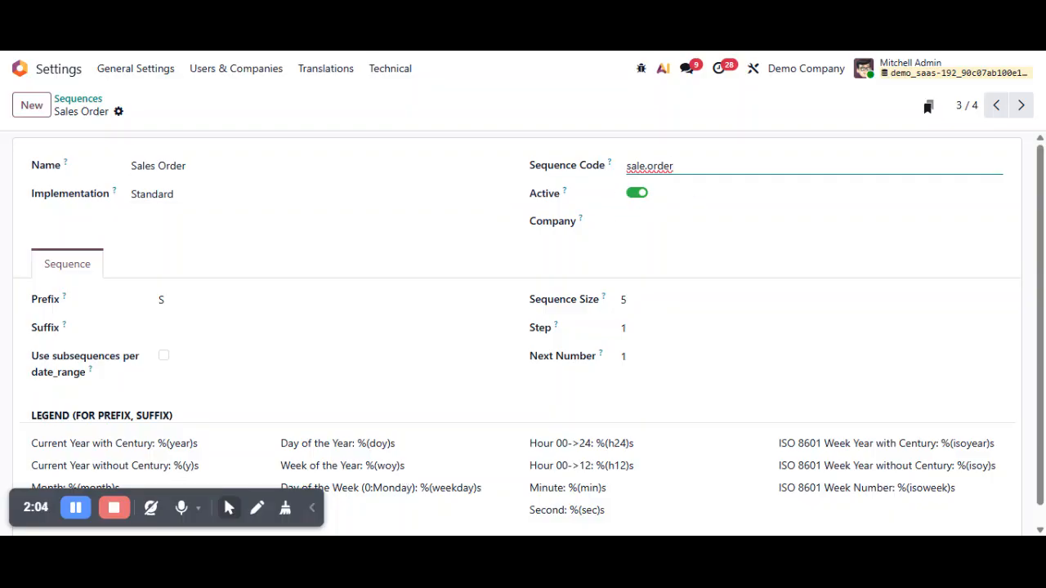
text(.custom)
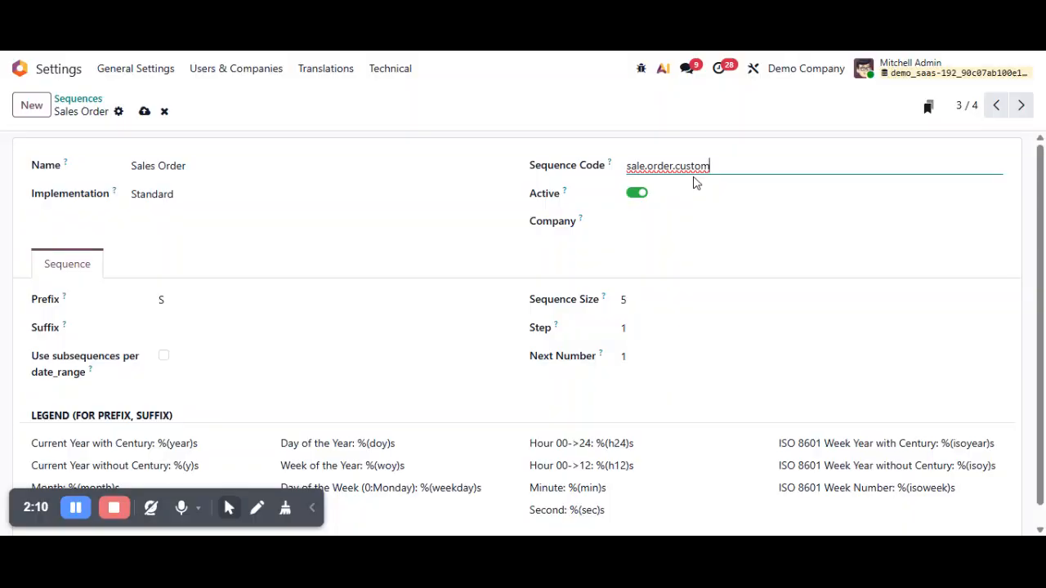
drag(711, 166, 622, 170)
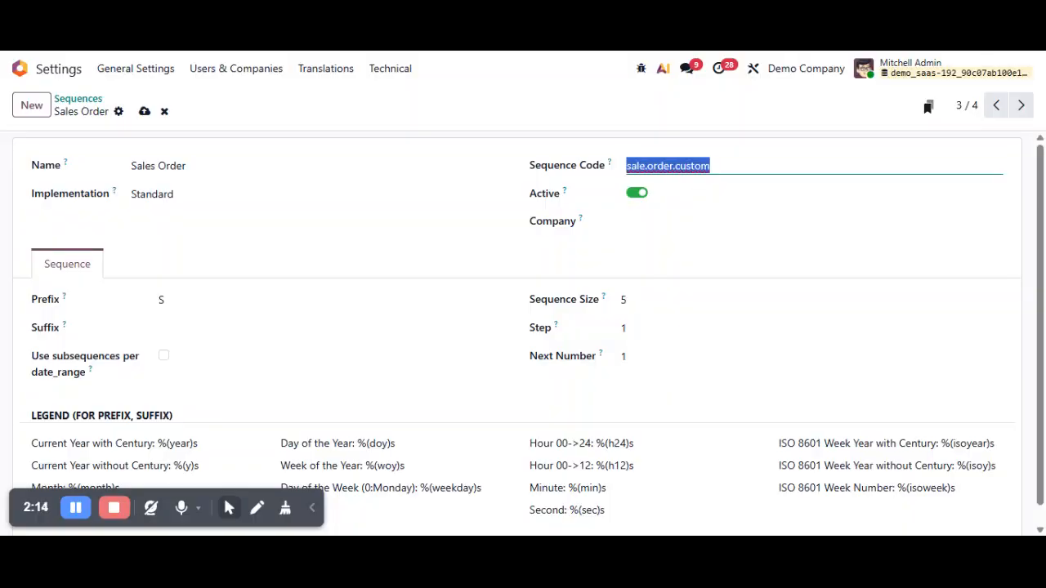
click(585, 132)
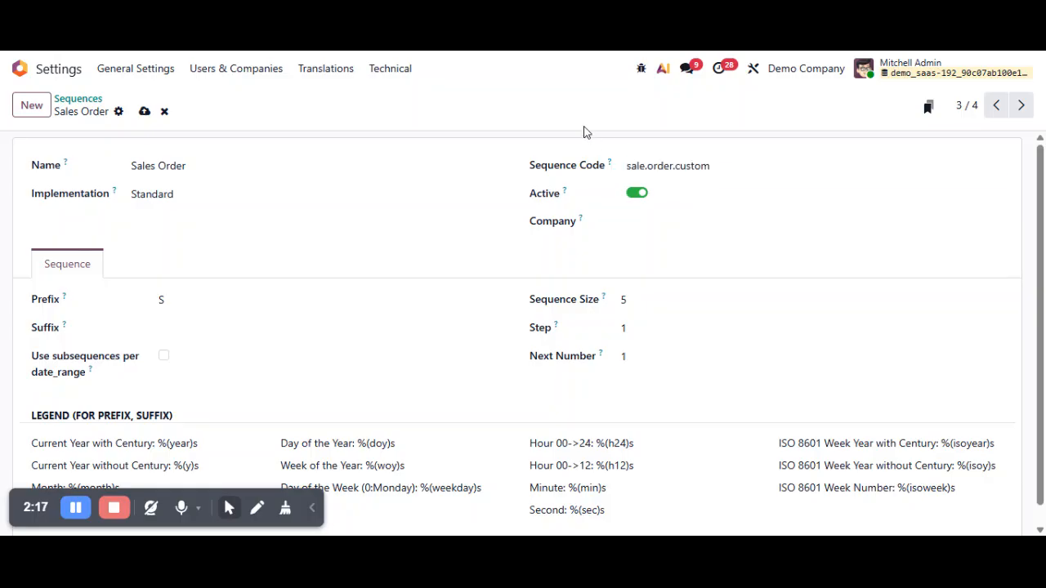
- Set the prefix of the sale.order.custom sequence to SO/ and save the record
click(202, 300)
key(BackSpace)
text(SO)
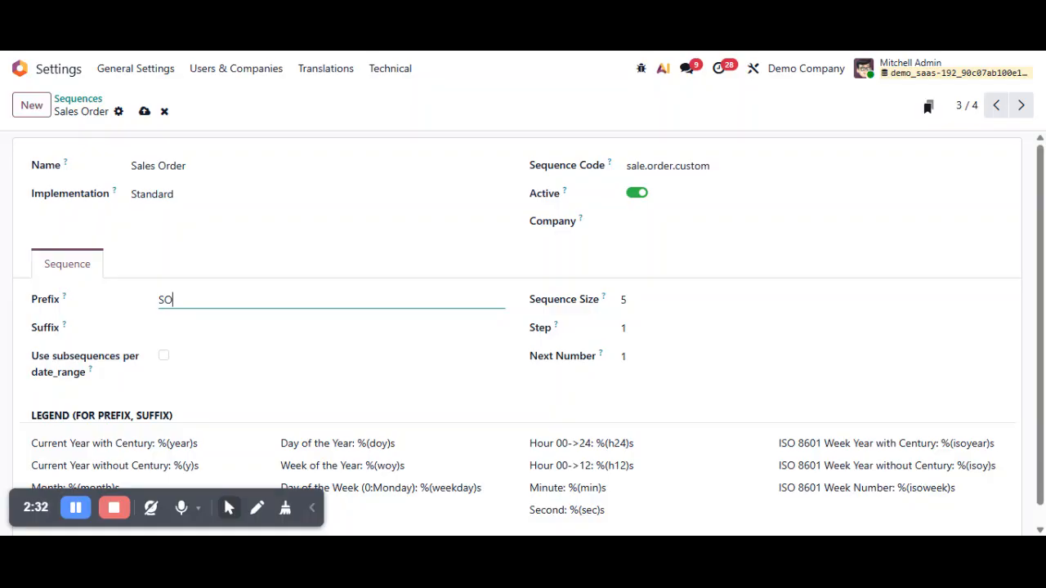
text(?)
key(BackSpace)
text(/)
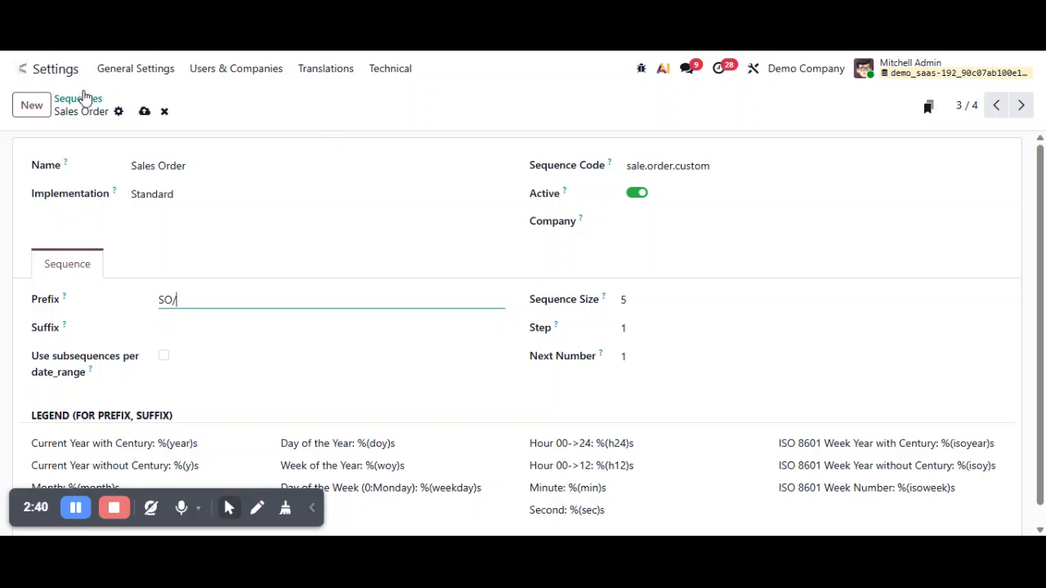
click(145, 111)
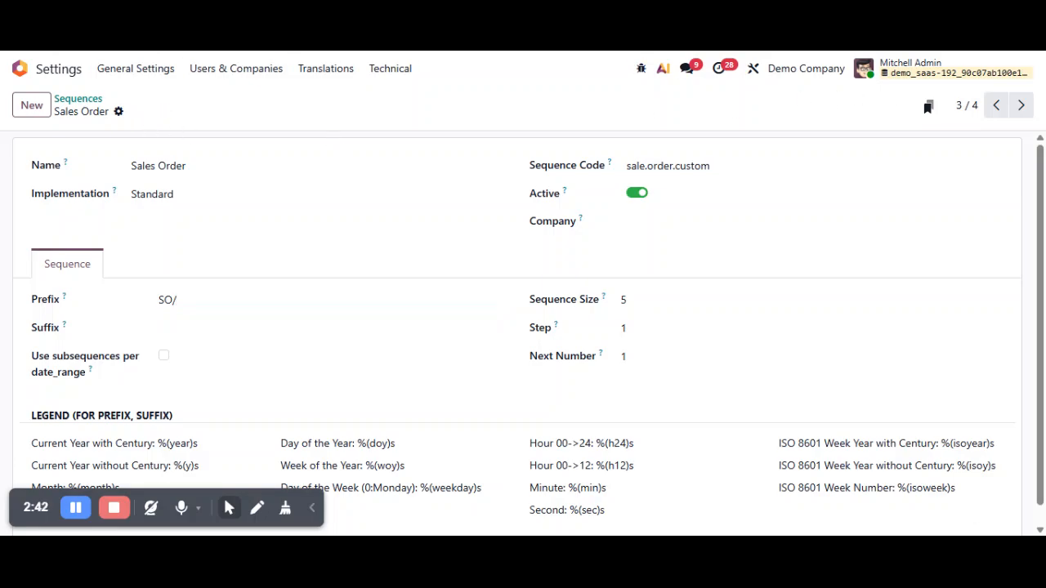
- Go back to the original sale.order sequence, set its prefix to QTN and save it
click(990, 111)
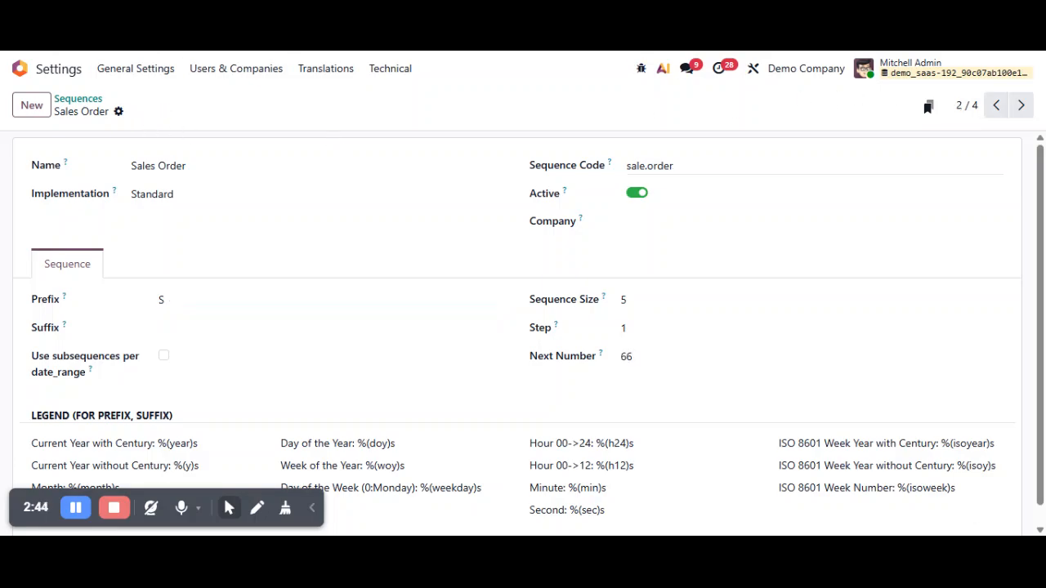
click(167, 300)
key(BackSpace)
text(QTN)
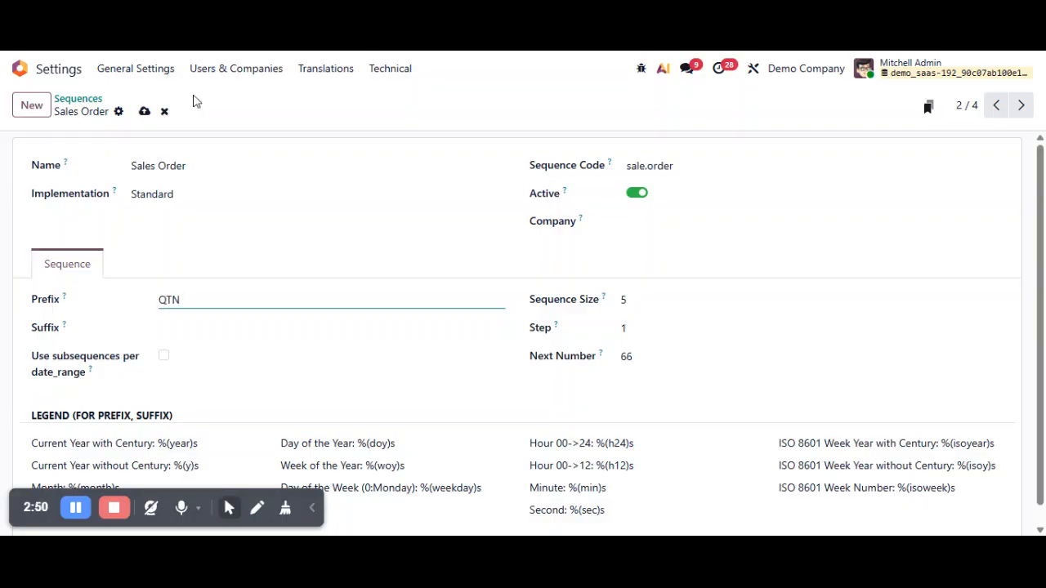
click(143, 113)
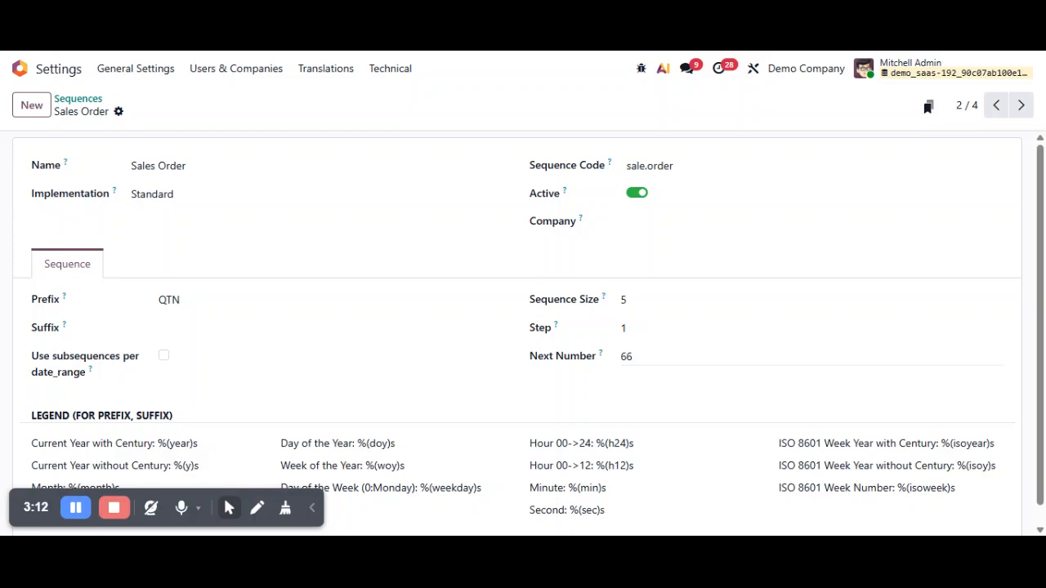
click(599, 365)
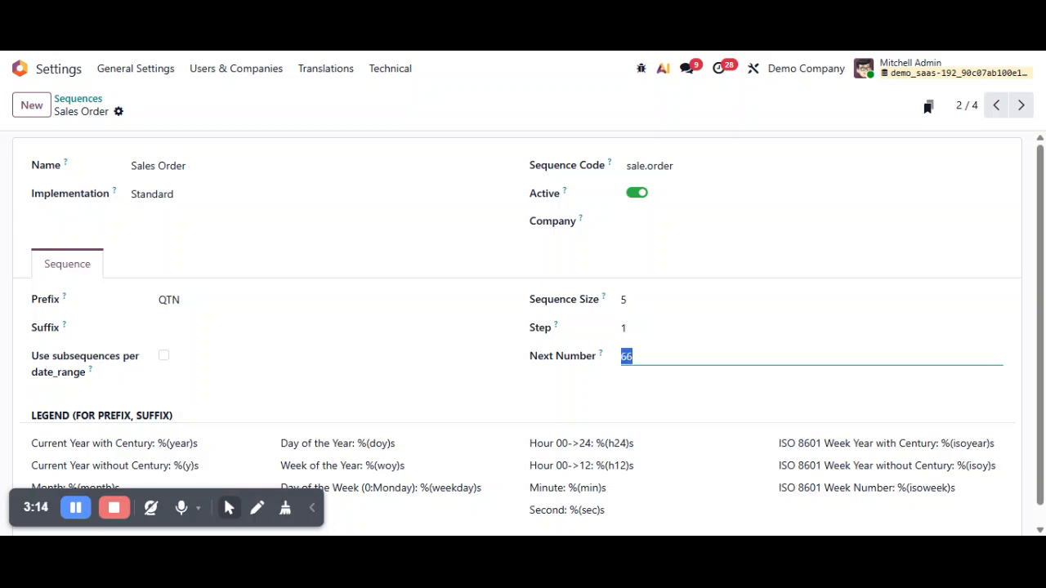
click(353, 145)
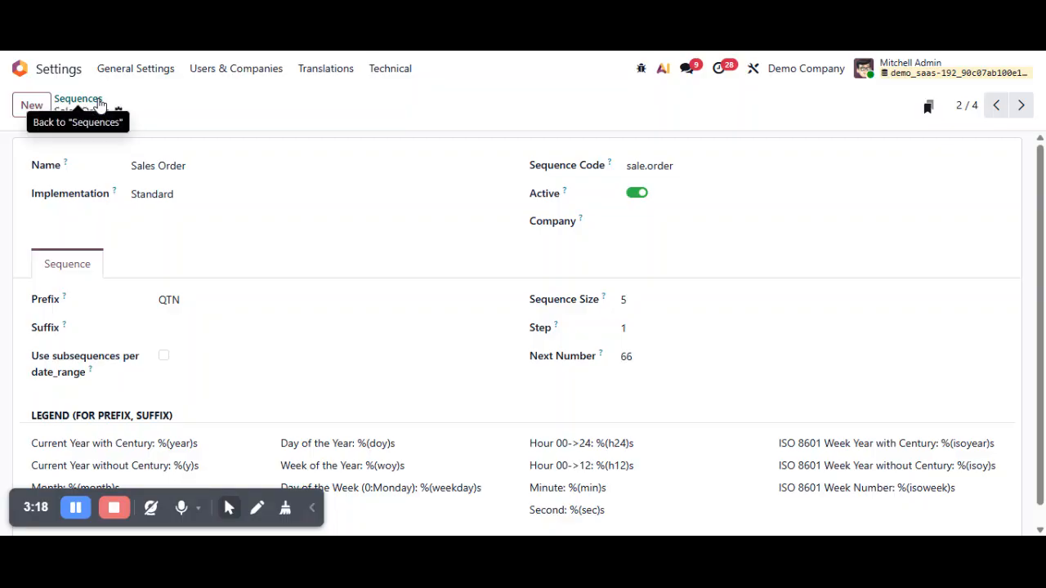
- Open the Automation Rules from the home screen and start a new rule
click(71, 75)
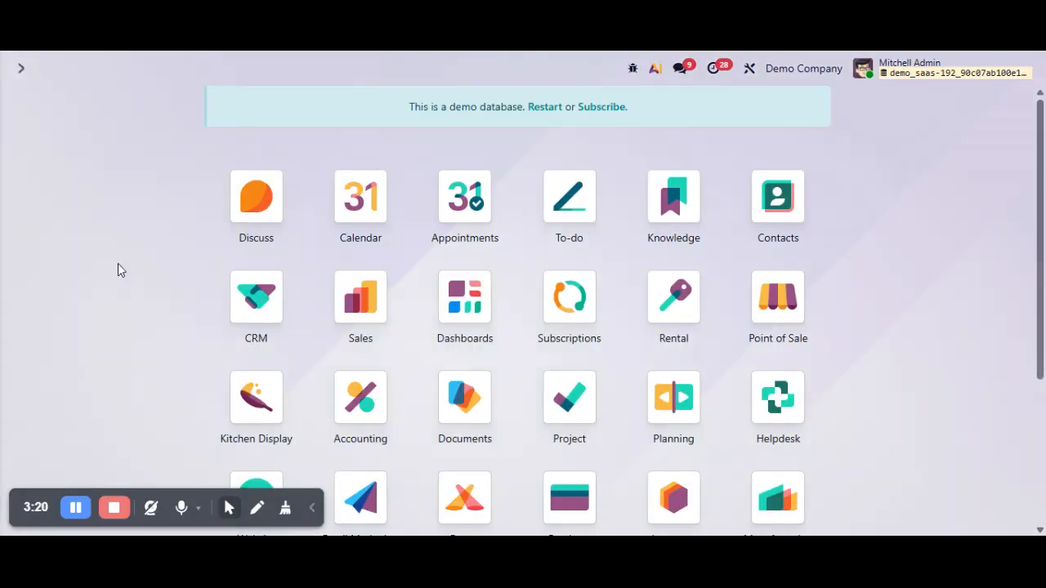
text(automat)
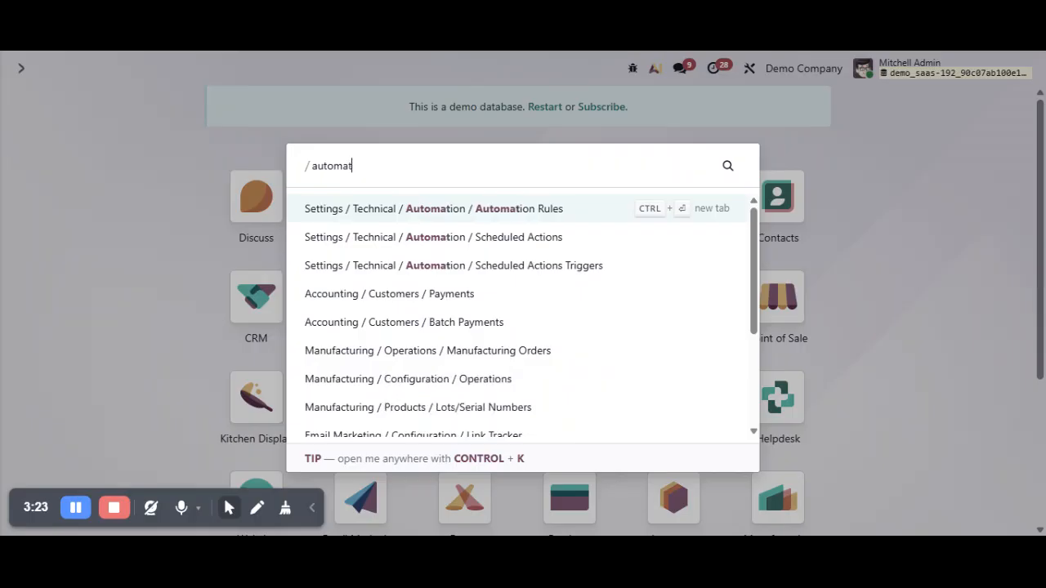
key(Return)
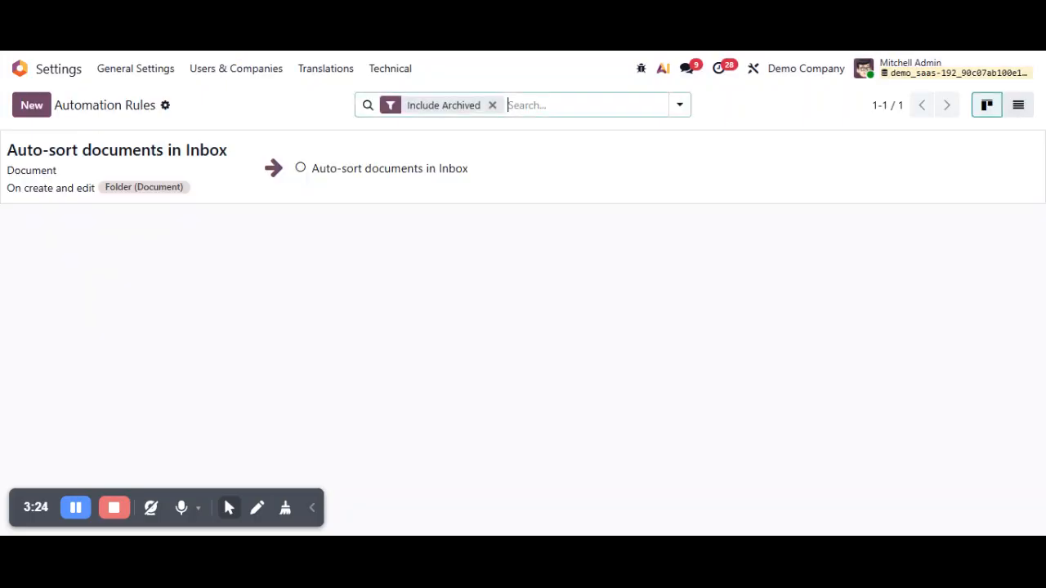
click(28, 109)
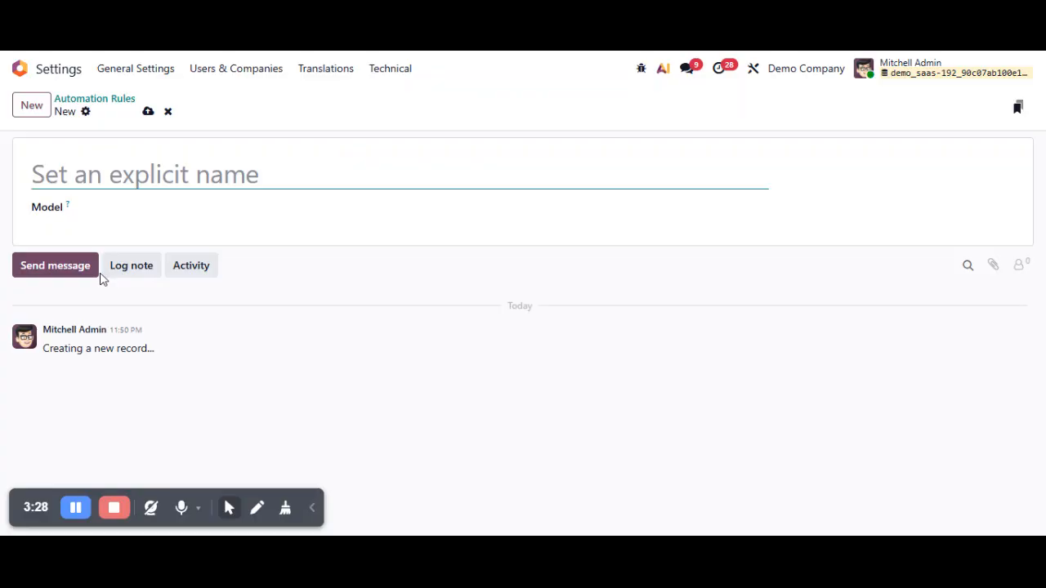
- Name the new automation rule "Quote Sequence"
text(S)
text(O)
key(BackSpace)
key(BackSpace)
text(Quote Sequnec)
key(BackSpace)
key(BackSpace)
key(BackSpace)
key(BackSpace)
text(uence)
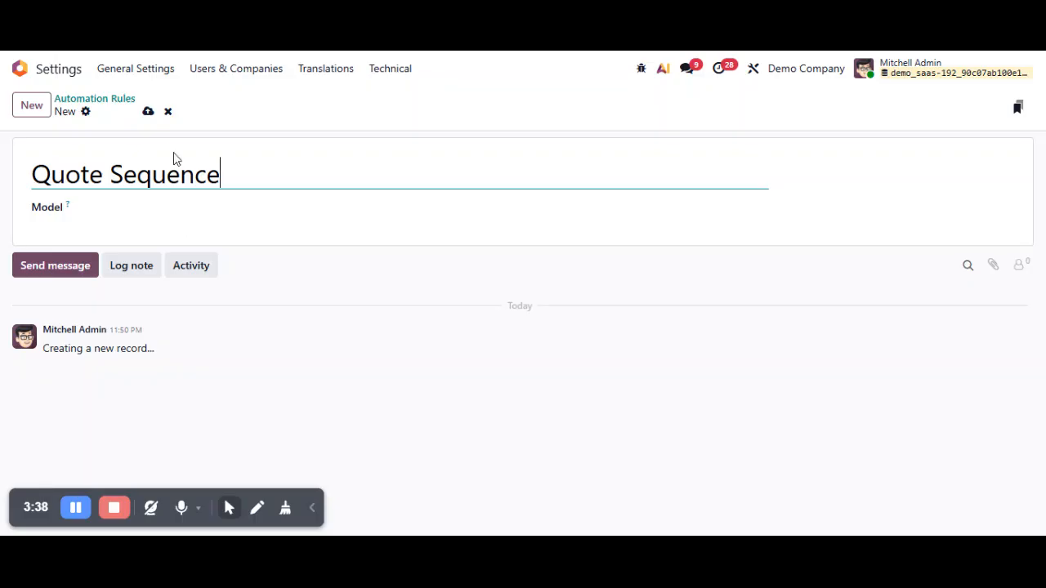
click(148, 111)
- Set the automation rule's model to Sales Order
key(Tab)
text(sale)
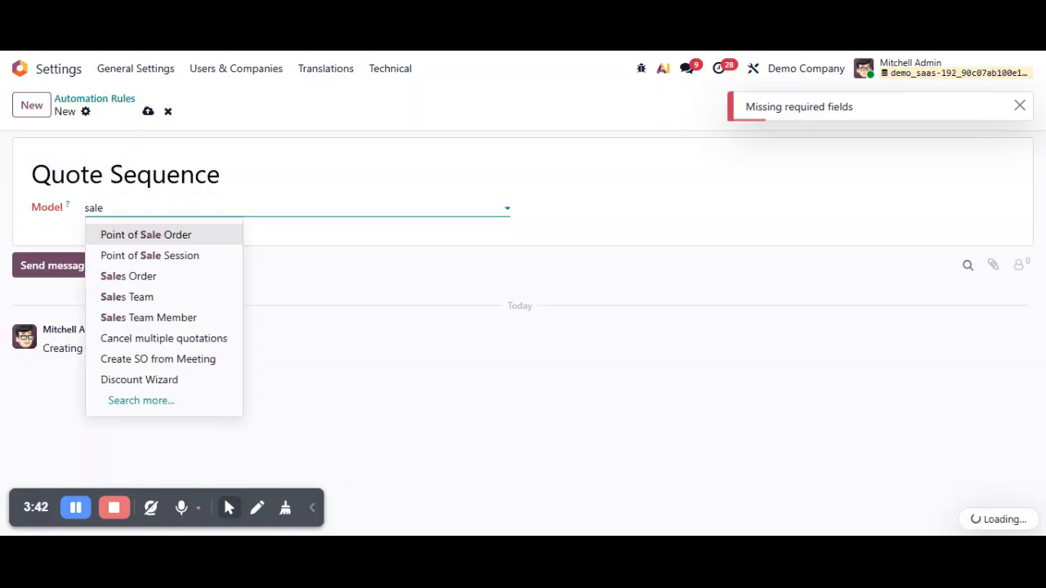
click(166, 277)
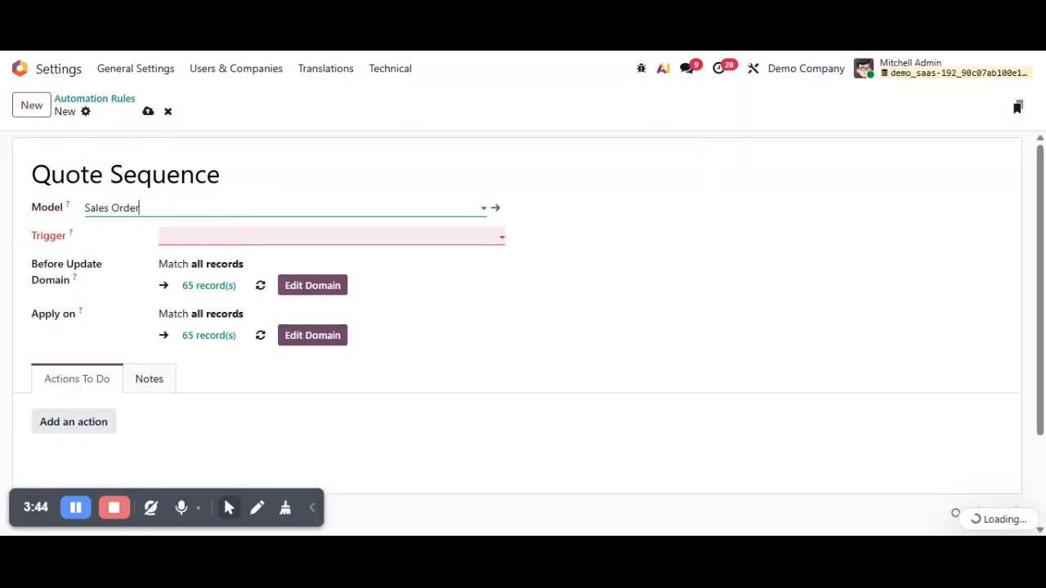
- Choose the event that triggers the Quote Sequence automation rule
click(257, 236)
scroll(231, 395, down, 1)
scroll(230, 395, down, 2)
click(621, 315)
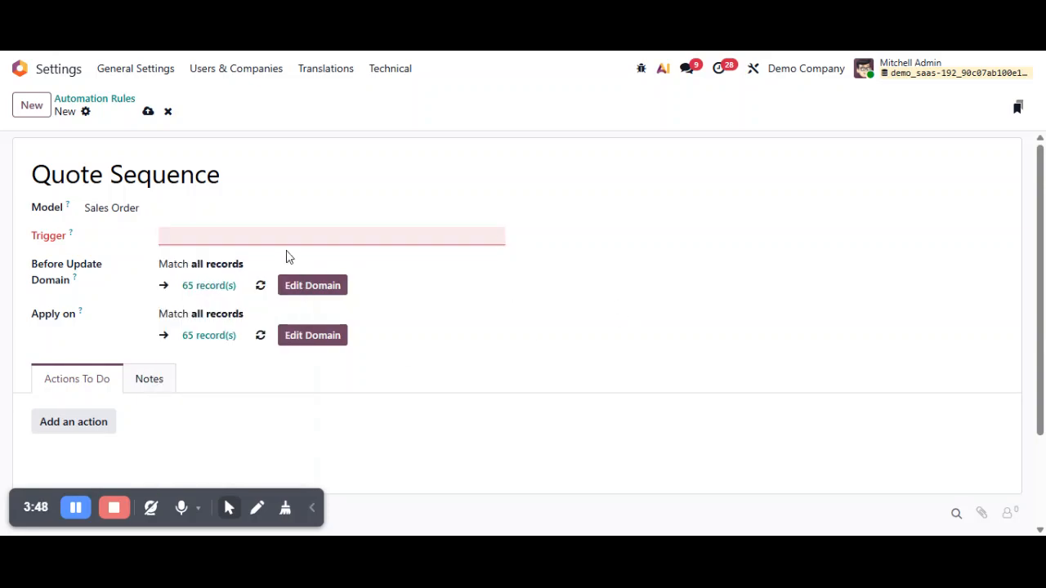
click(270, 236)
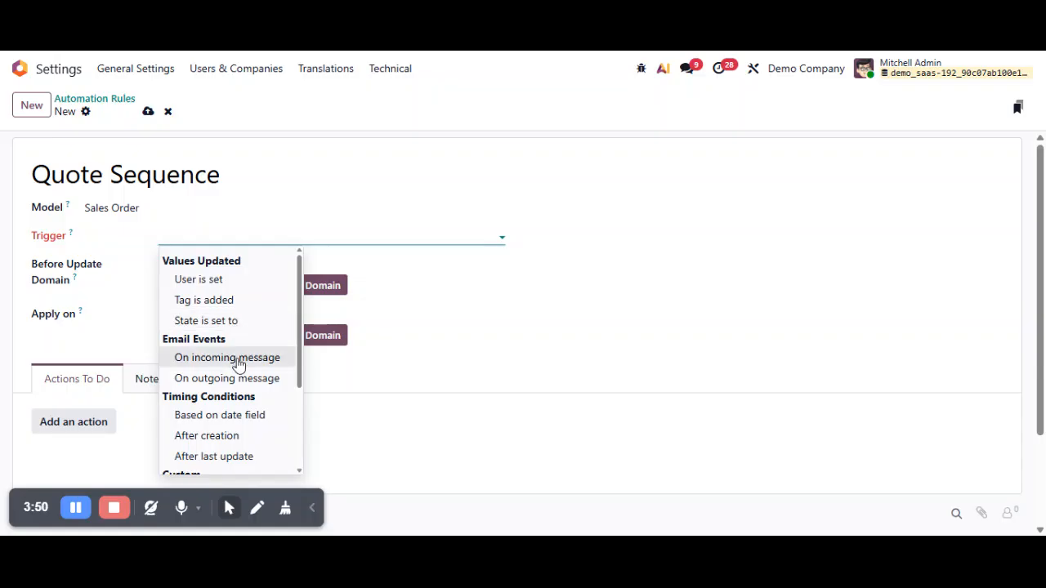
scroll(245, 406, down, 3)
key(Escape)
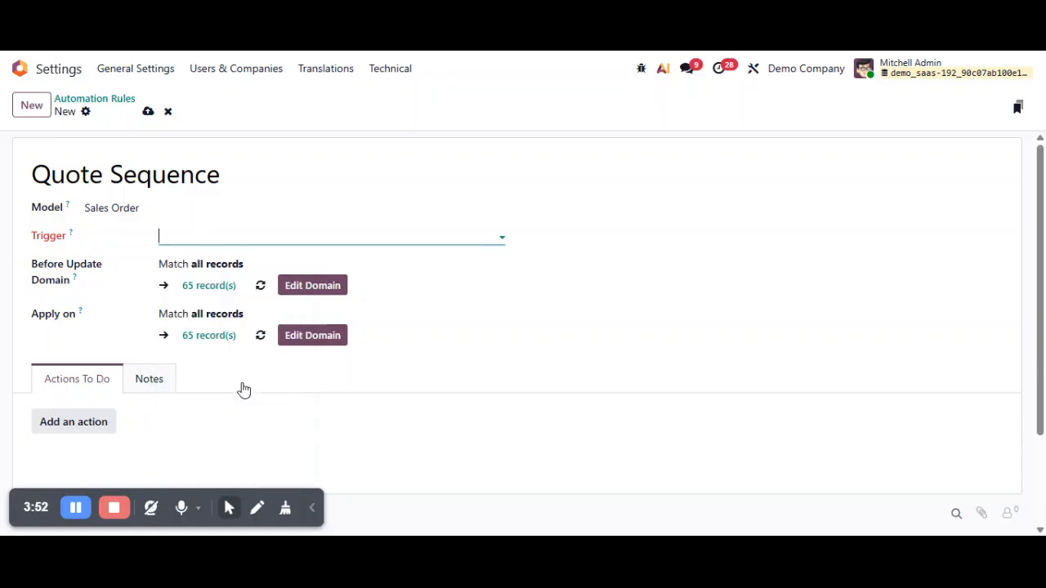
- Add an Execute Code action that stores the QTN number in x_studio_quotation_number and renumbers the order with sale.order.custom, and save the rule
scroll(221, 339, down, 3)
click(73, 301)
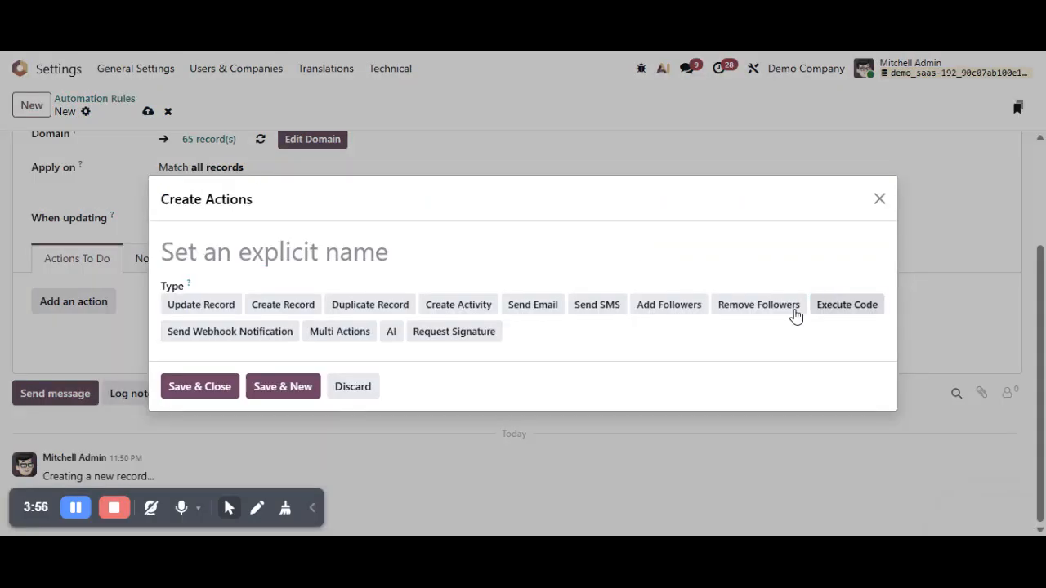
click(823, 307)
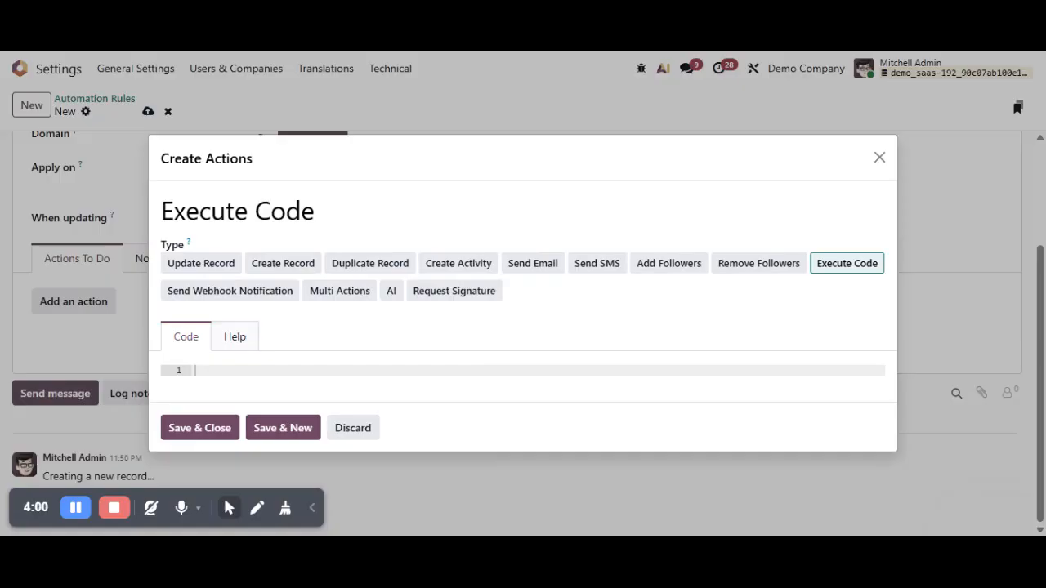
text(if record.state == 'sale' and record.name and record.name.startswith('QTN'):     # Store original quotation number     record.write({         'x_studio_quotation_number': record.name     })      # Assign new Sales Order sequence     new_seq = env['ir.sequence'].next_by_code('sale.order.custom')     if new_seq:         record.write({             'name': new_seq         }))
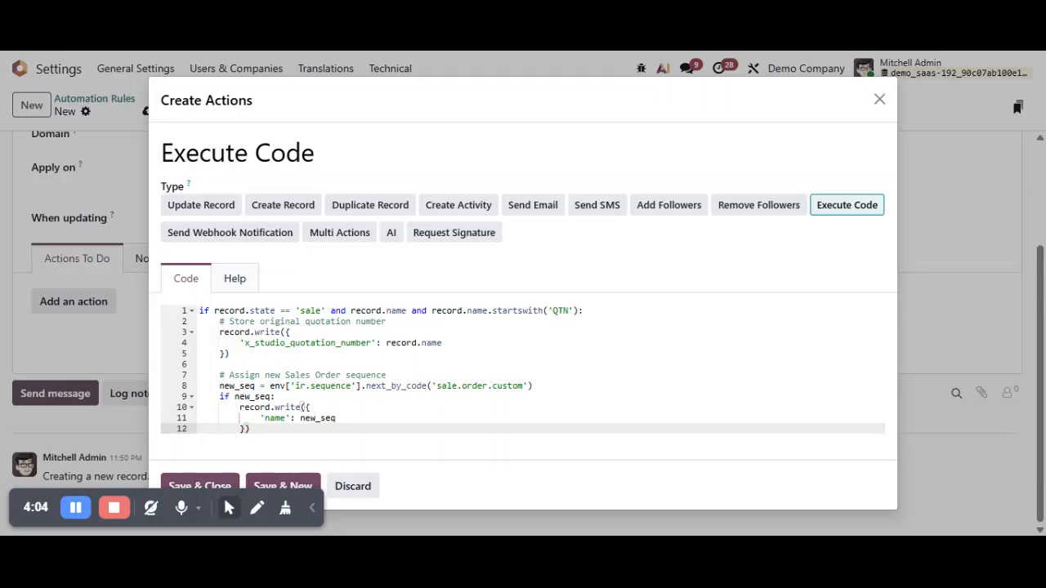
drag(437, 386, 524, 385)
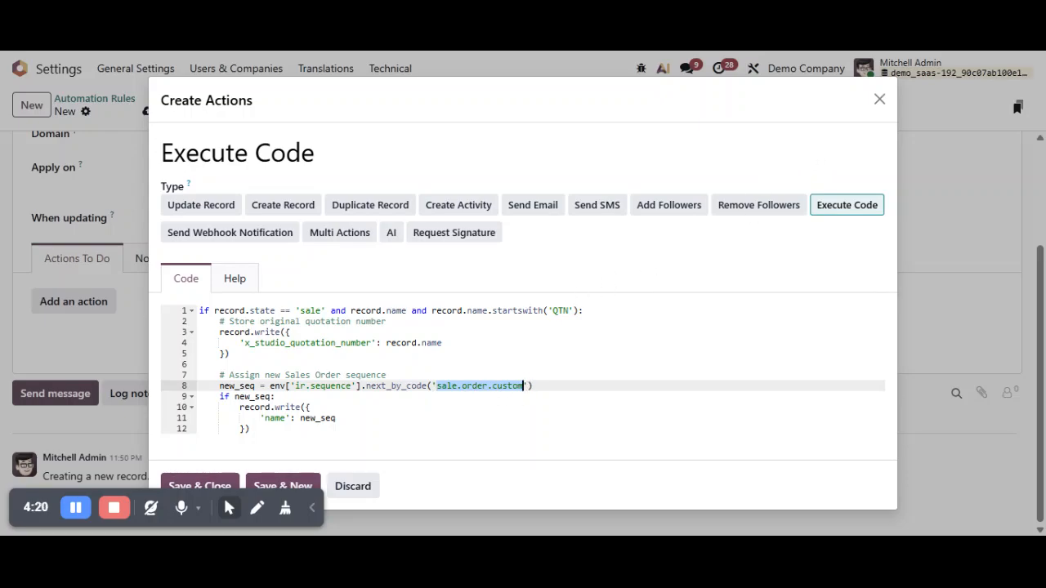
click(200, 484)
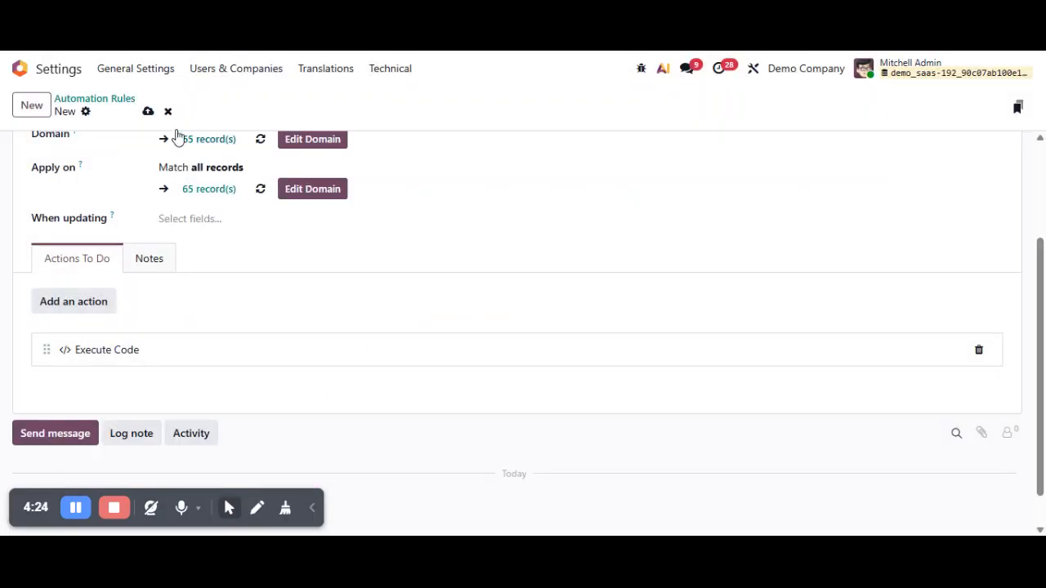
click(148, 111)
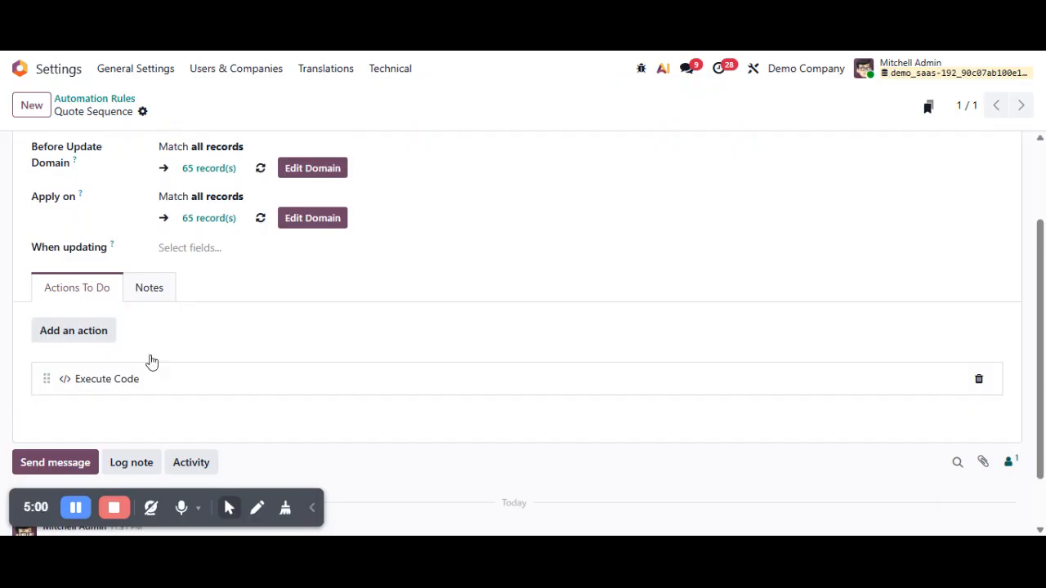
- Go to the Sales app from the home screen and start a new quotation
click(20, 69)
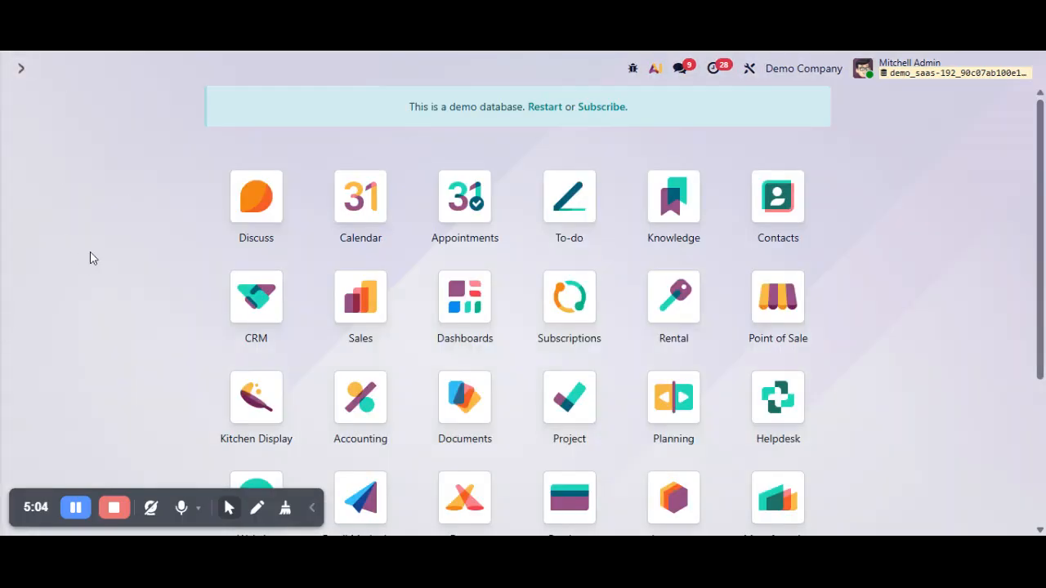
text(sal)
key(Return)
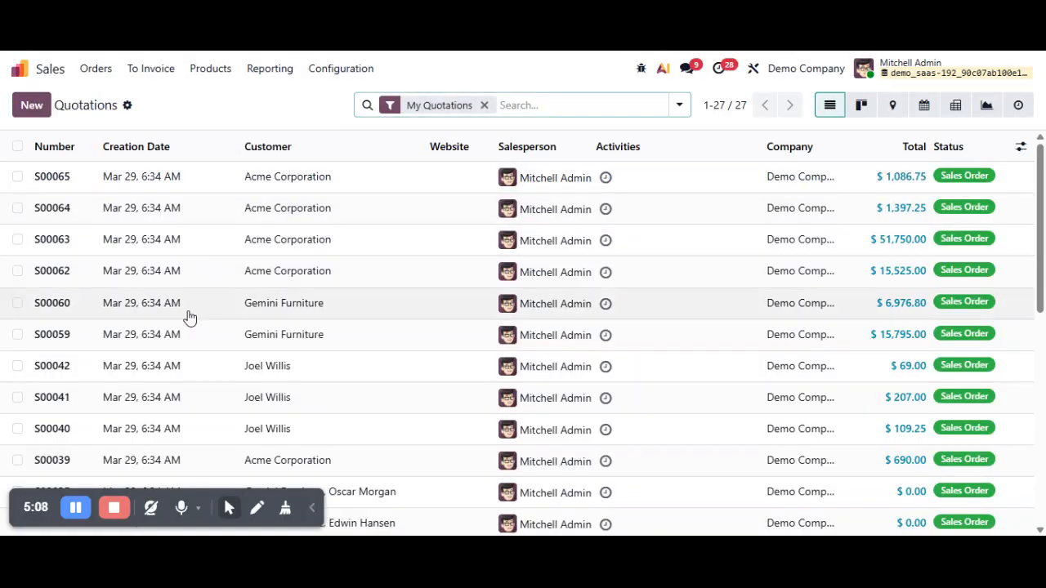
click(160, 189)
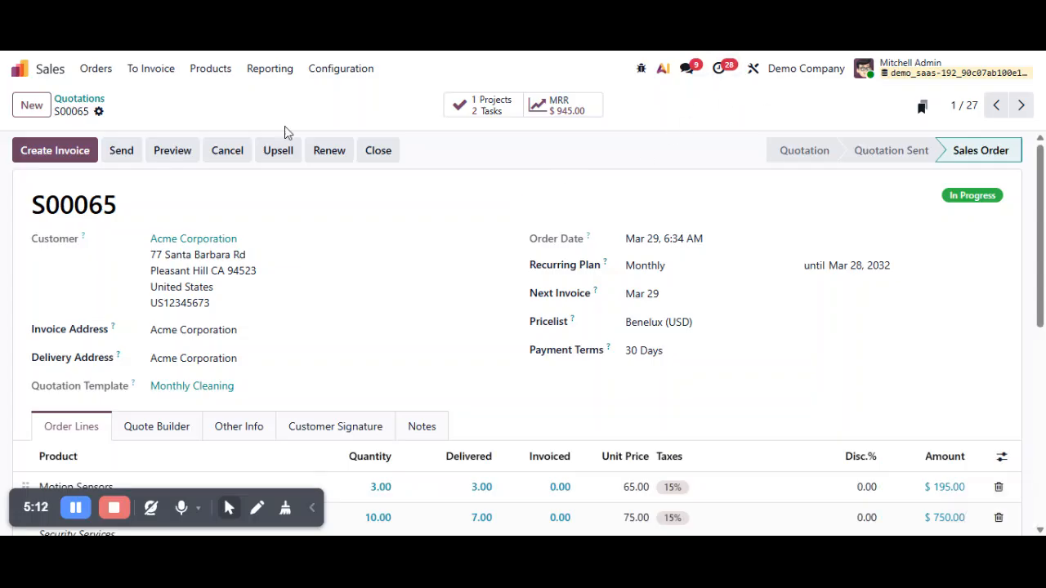
click(79, 99)
click(32, 112)
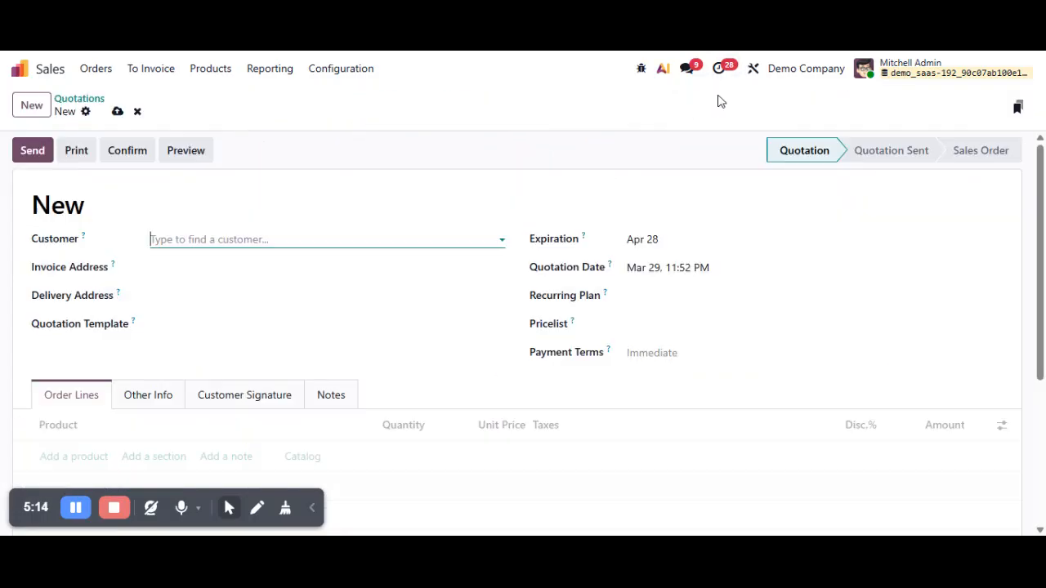
- Open the quotation form in Studio and add a new text field below Payment Terms
click(643, 72)
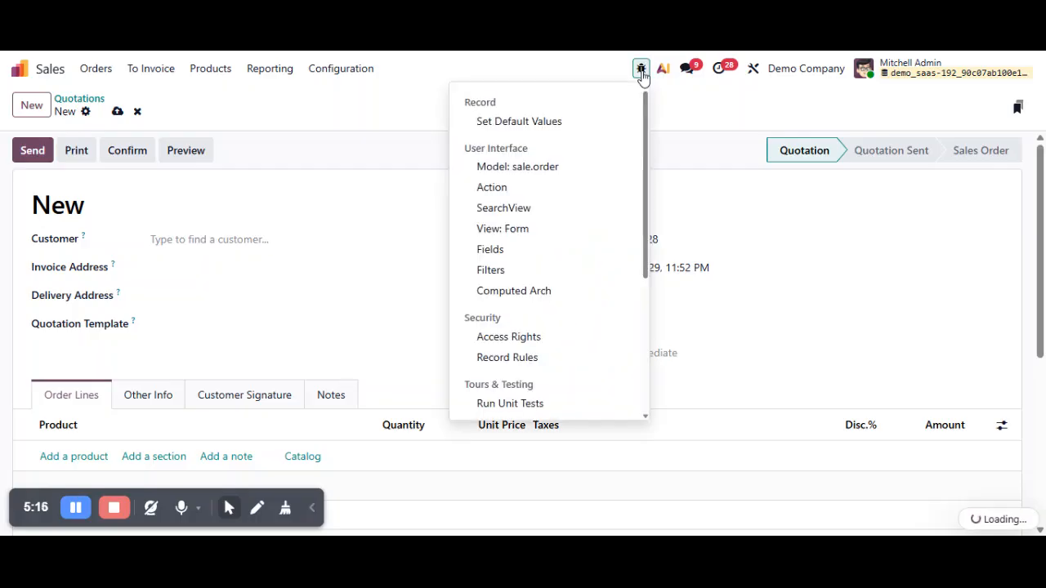
click(728, 110)
click(752, 72)
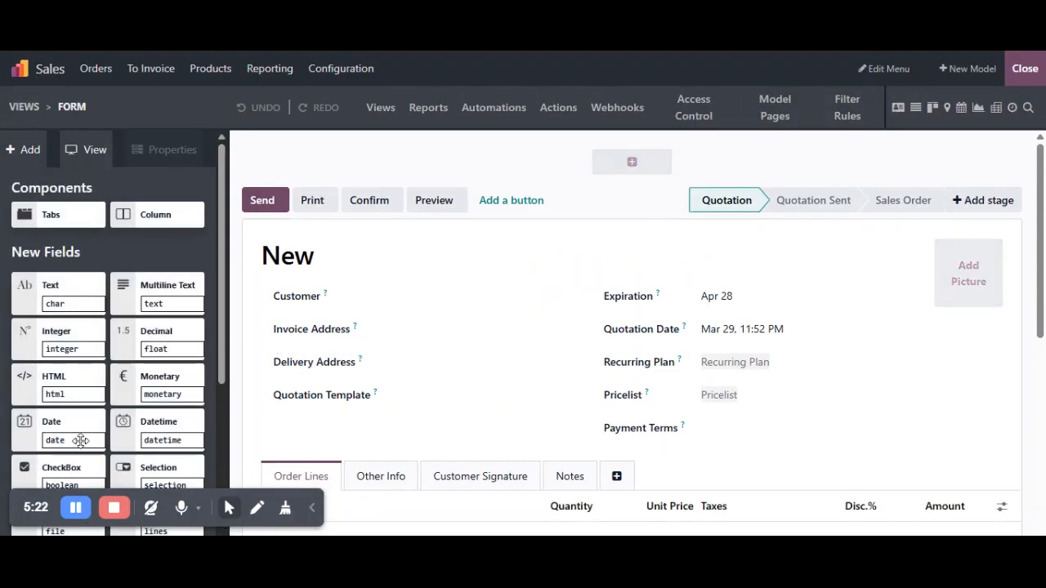
drag(63, 292, 657, 464)
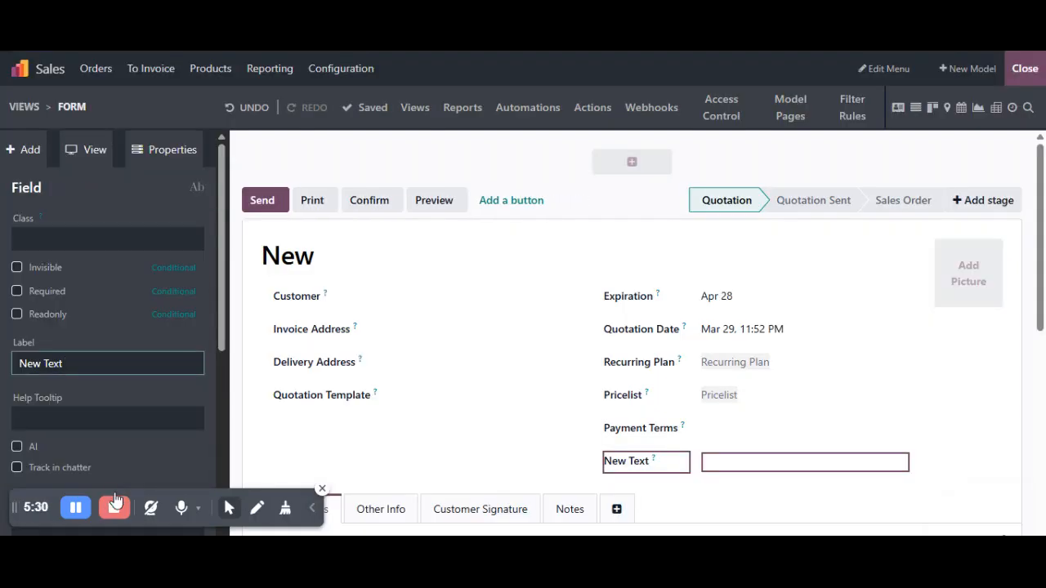
click(76, 508)
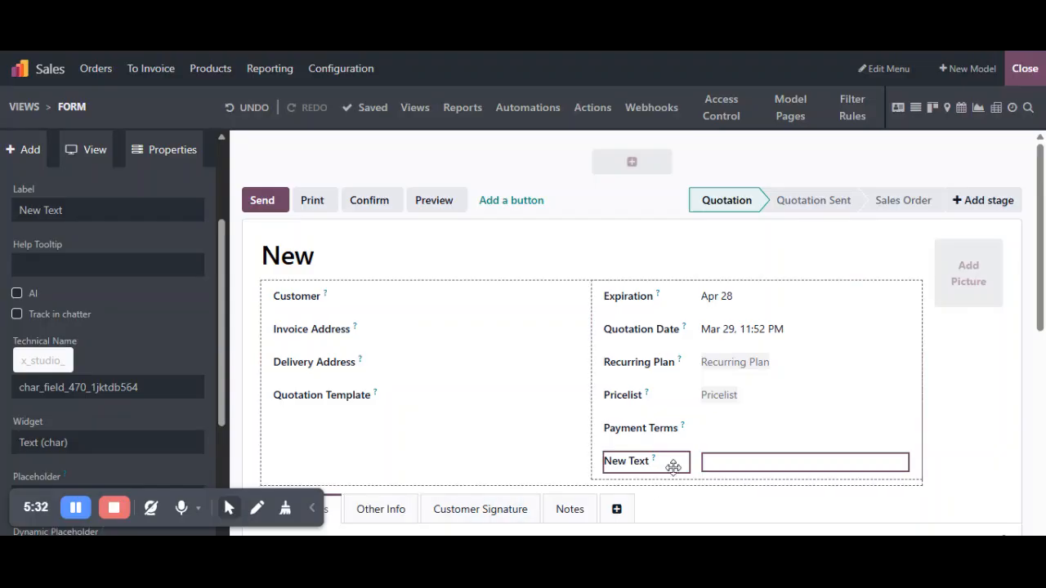
- Label the new text field "Quotation Number" and close Studio
scroll(88, 369, up, 2)
triple_click(59, 286)
text(Q)
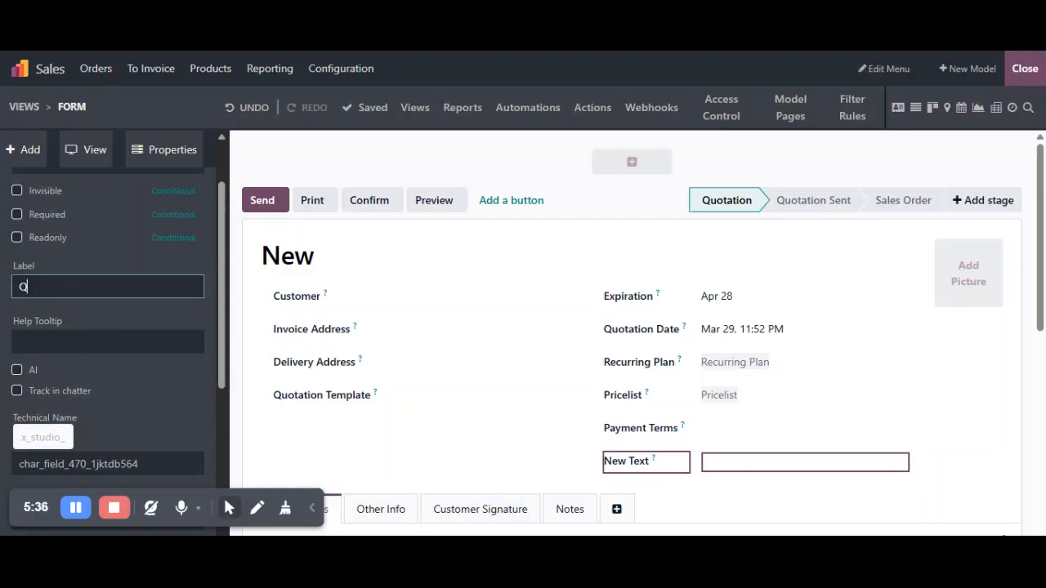
text(uotation Number)
key(Return)
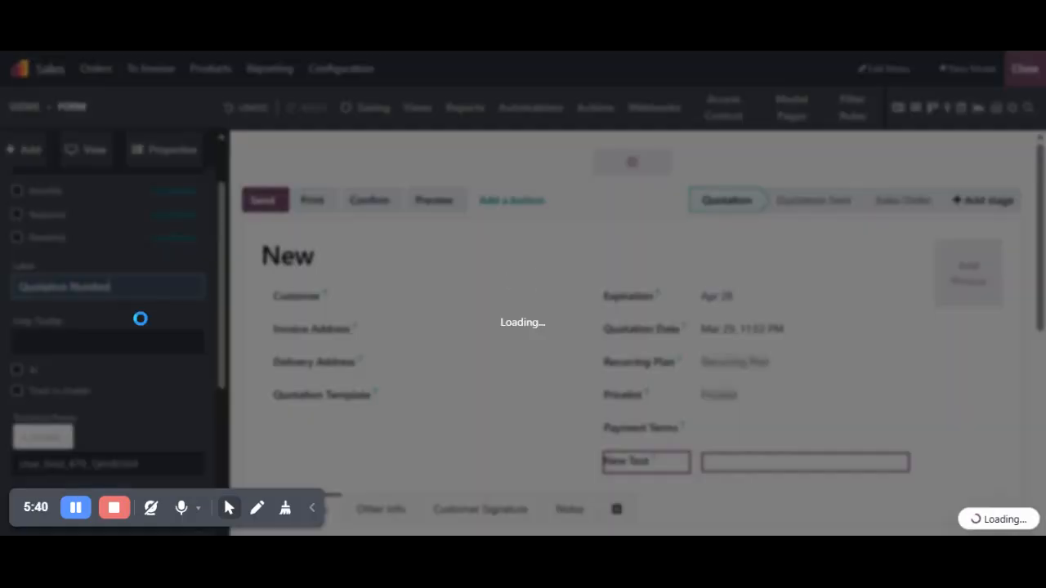
scroll(140, 319, down, 3)
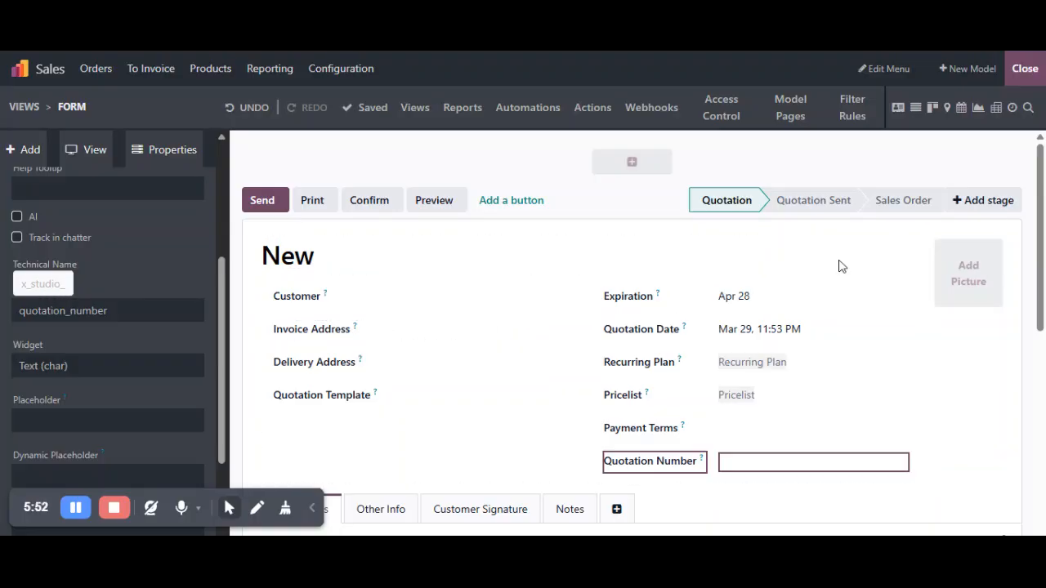
click(1022, 70)
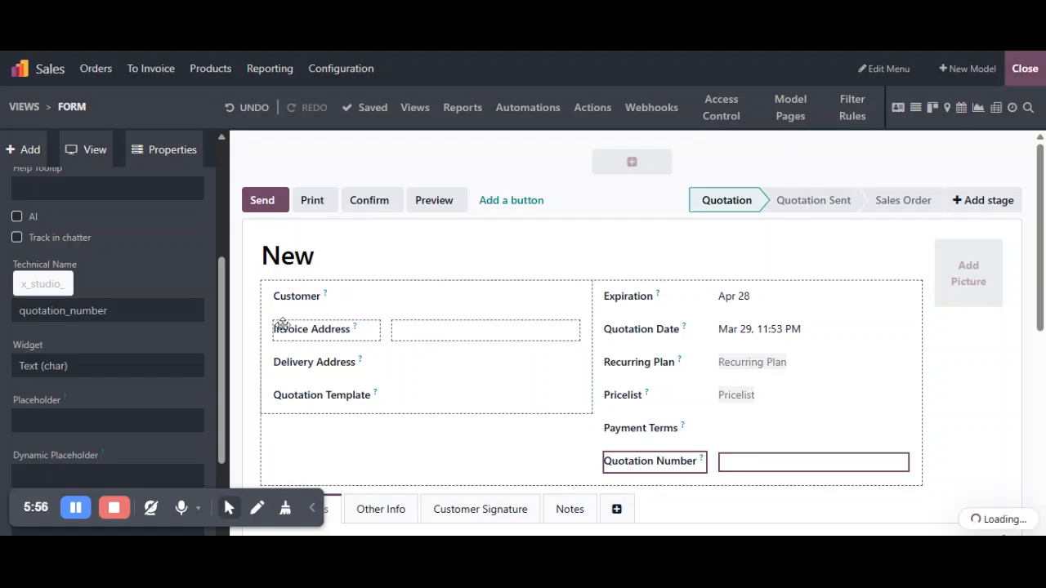
- Select an existing contact as the new quotation's customer and save it to generate its number
scroll(134, 333, down, 2)
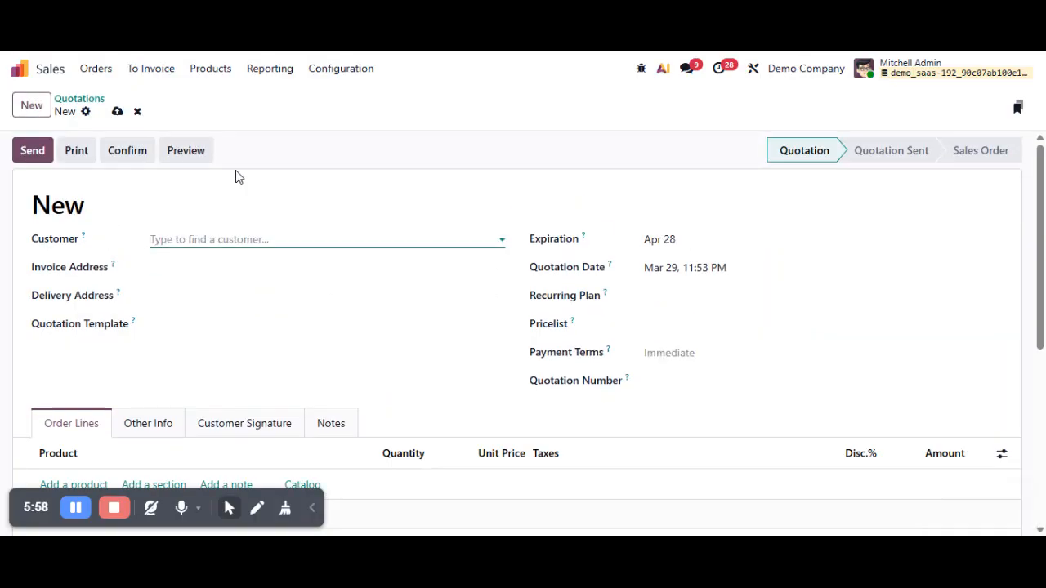
click(219, 240)
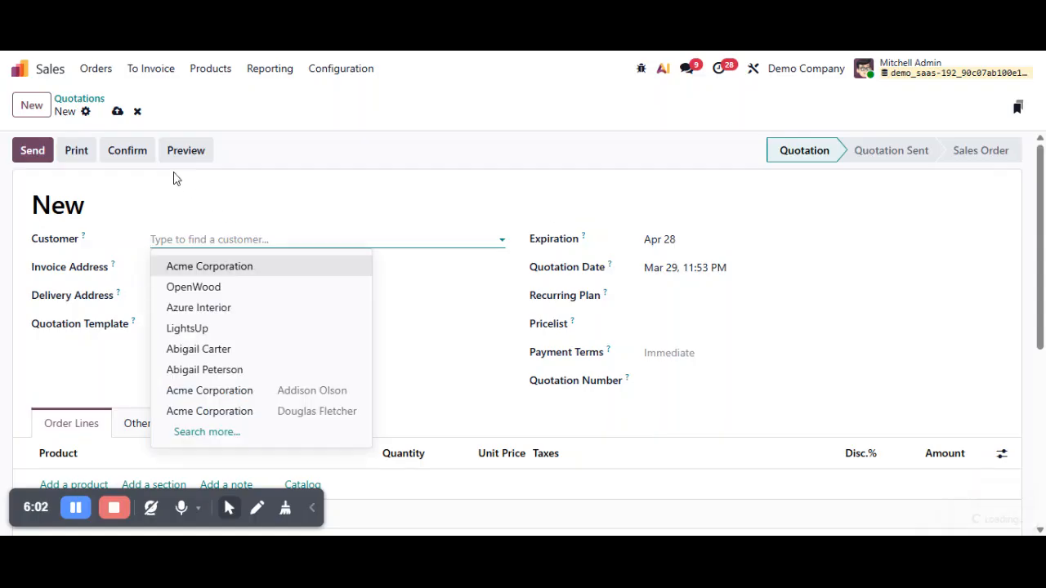
click(247, 374)
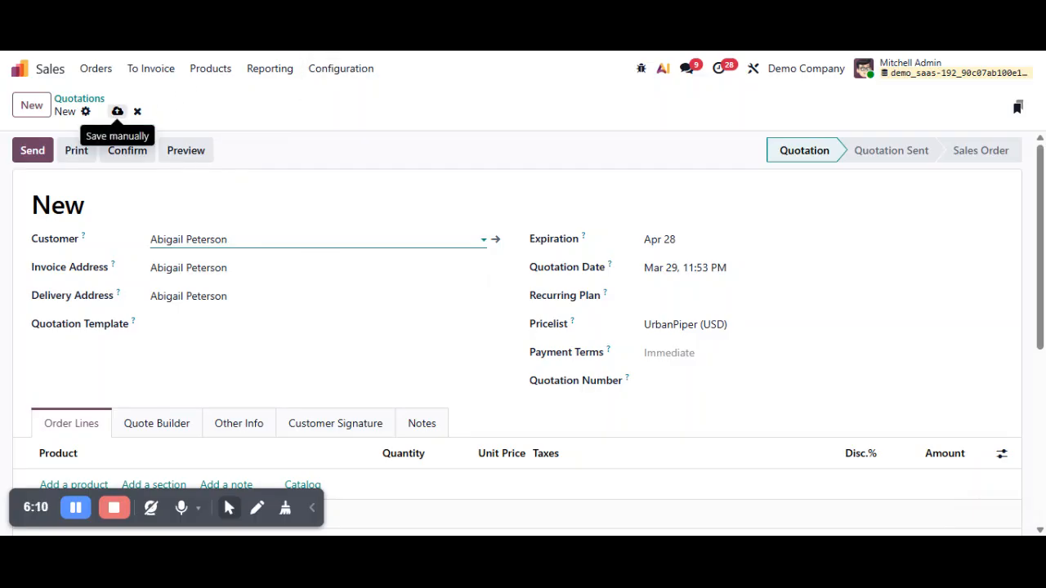
click(117, 111)
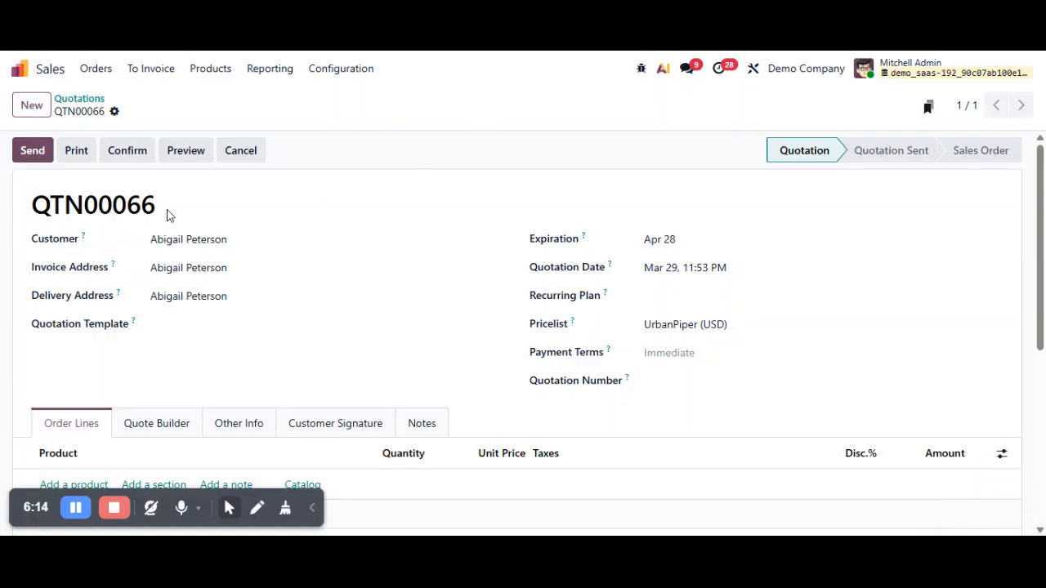
drag(31, 211, 170, 206)
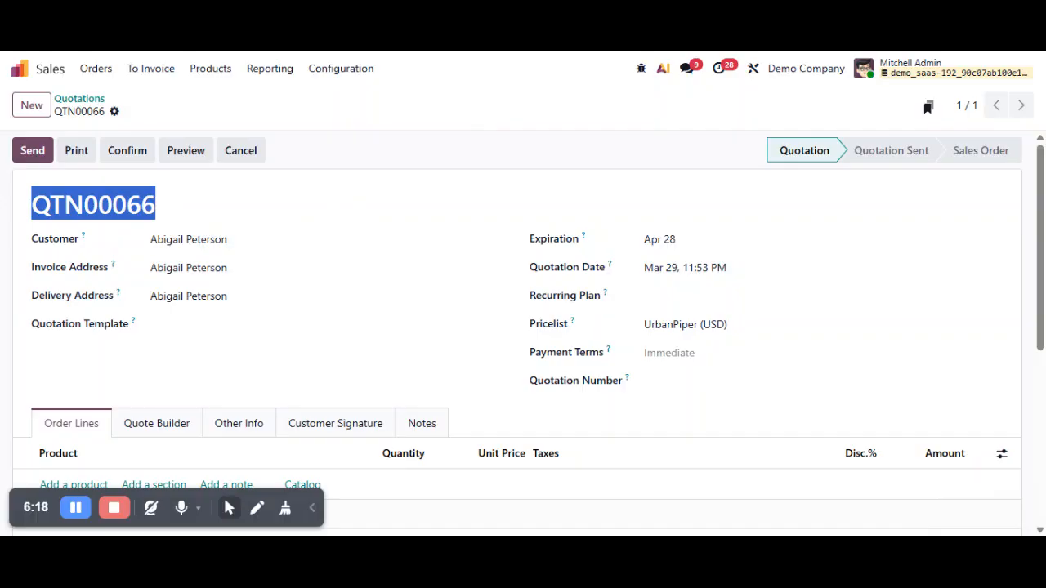
click(454, 141)
- Add one Acoustic Bloc Screens (White) to the order lines and save the quotation
scroll(454, 140, down, 2)
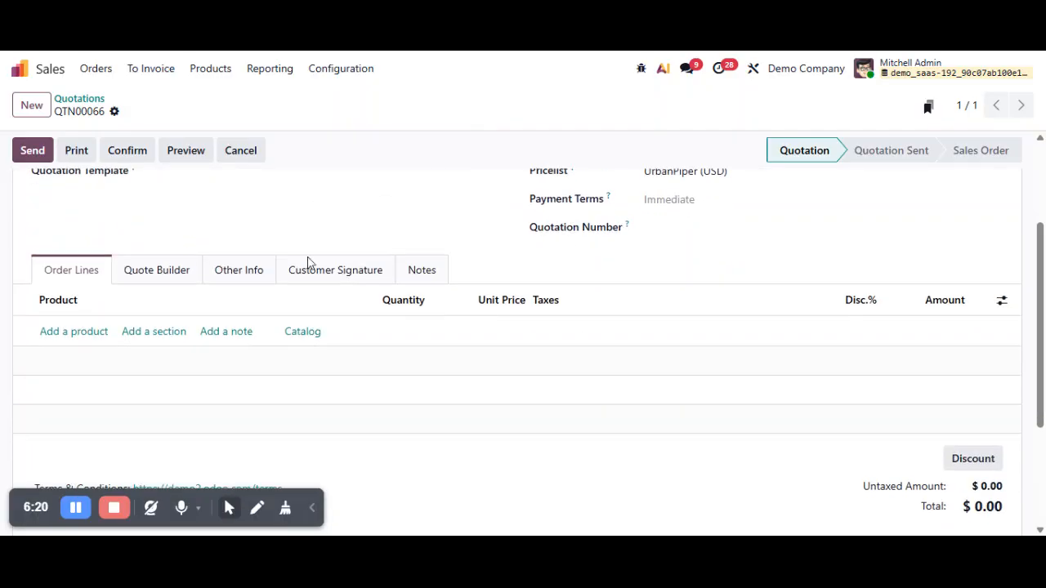
click(93, 343)
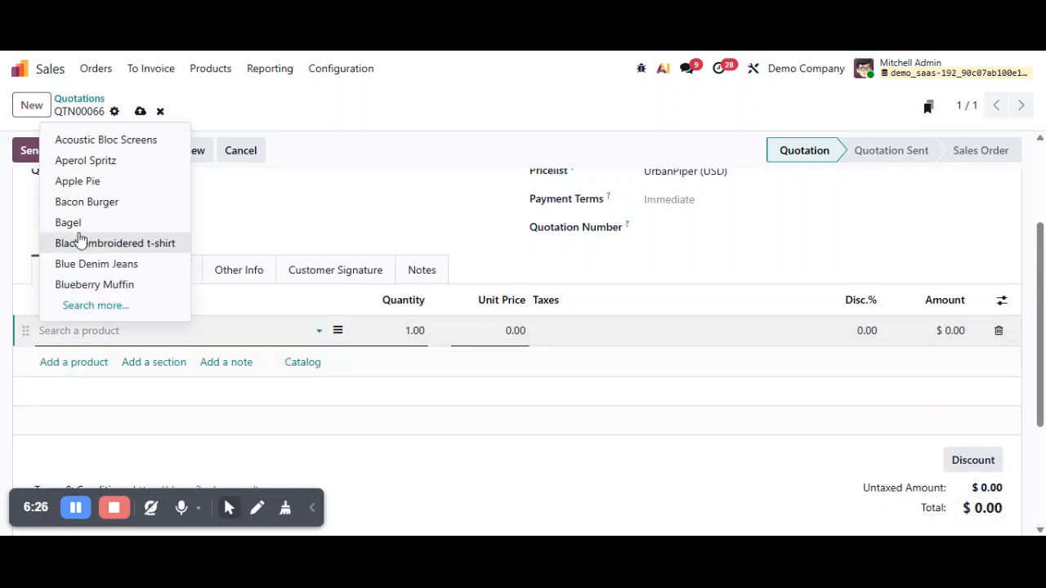
click(107, 143)
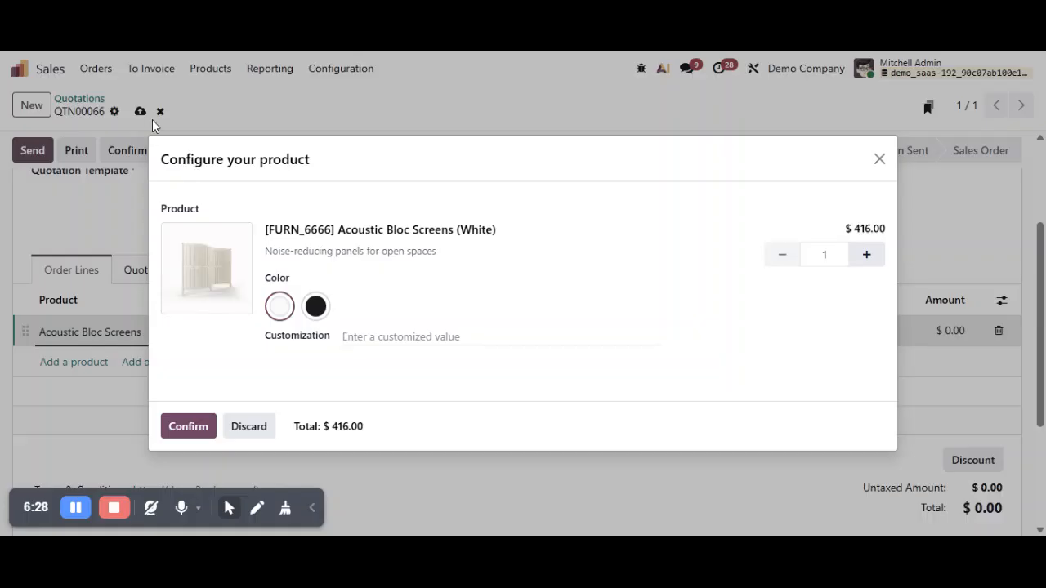
click(203, 430)
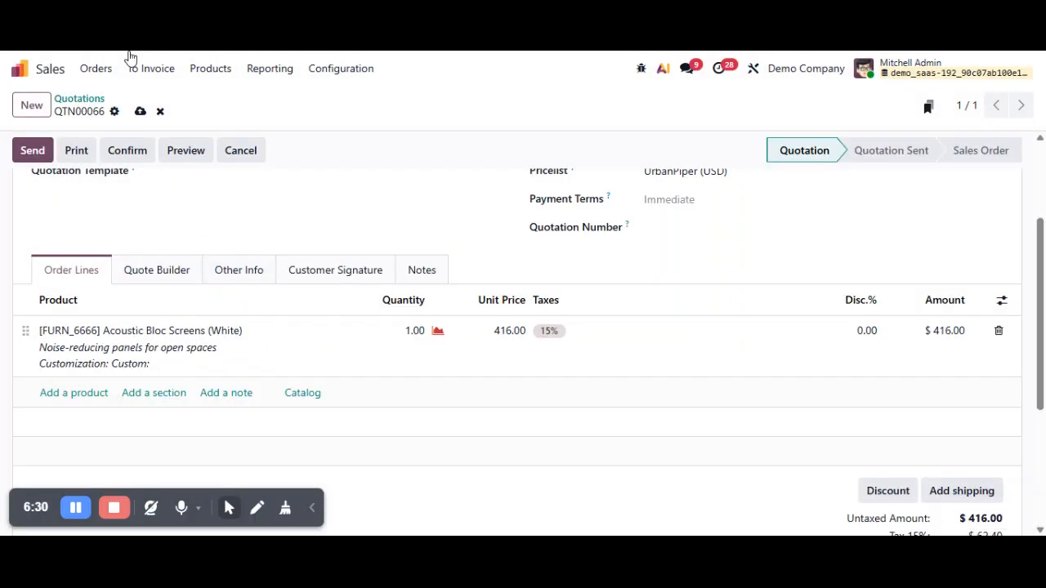
click(140, 112)
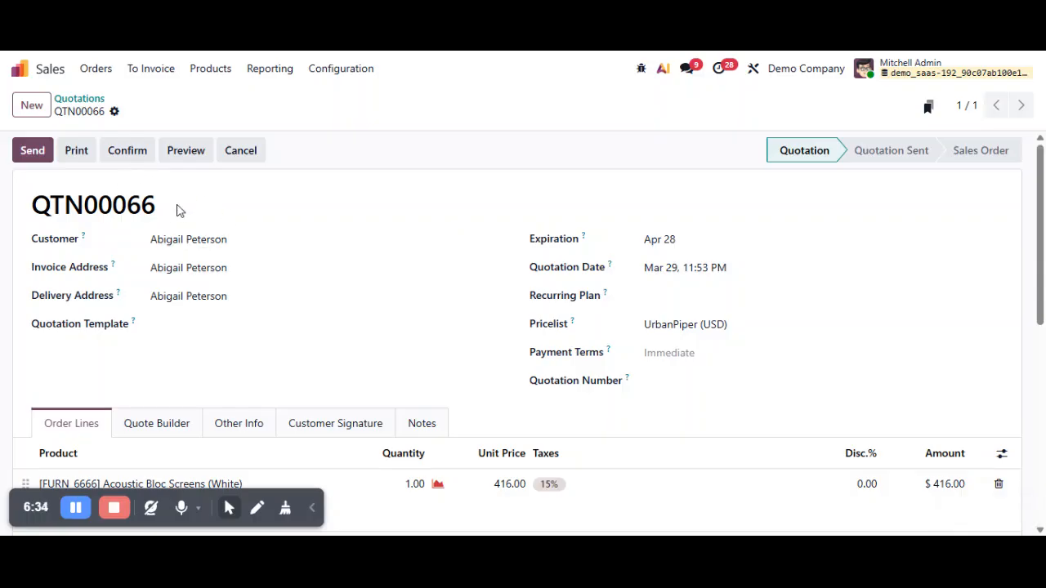
- Confirm the quotation as a sales order and check its order number against the Quotation Number field
drag(180, 211, 31, 205)
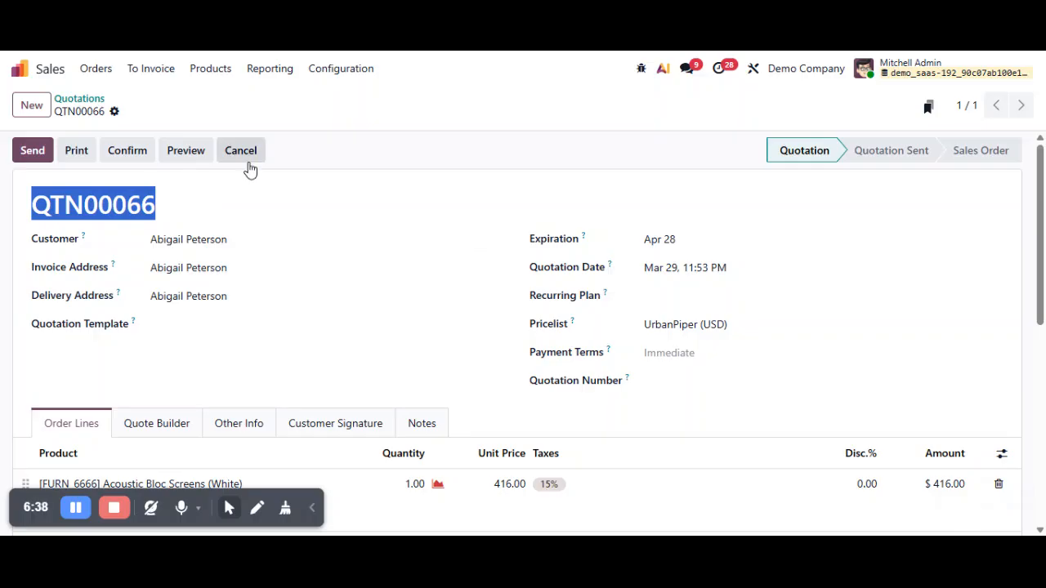
click(131, 152)
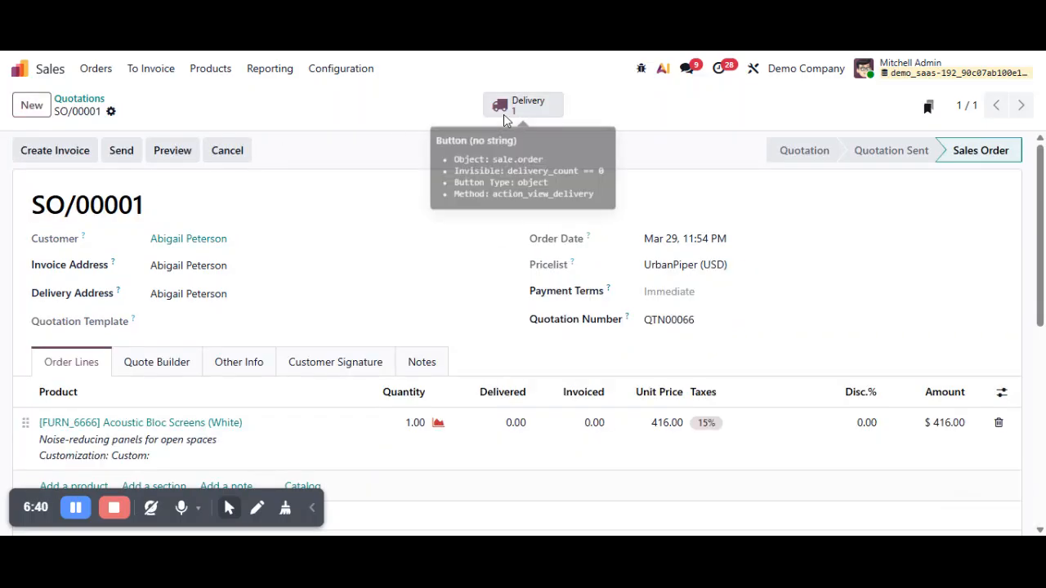
drag(181, 205, 31, 205)
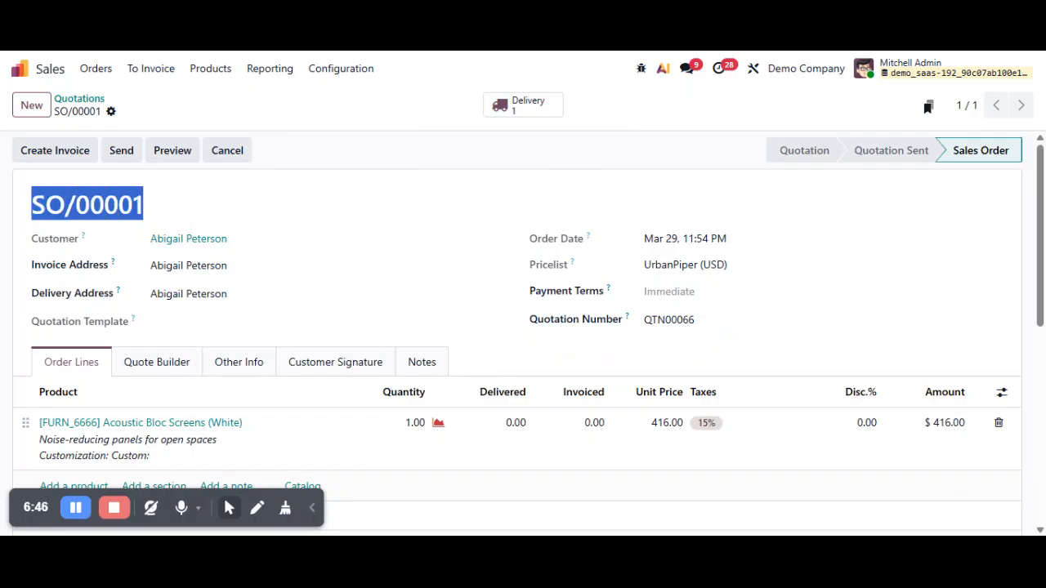
click(89, 206)
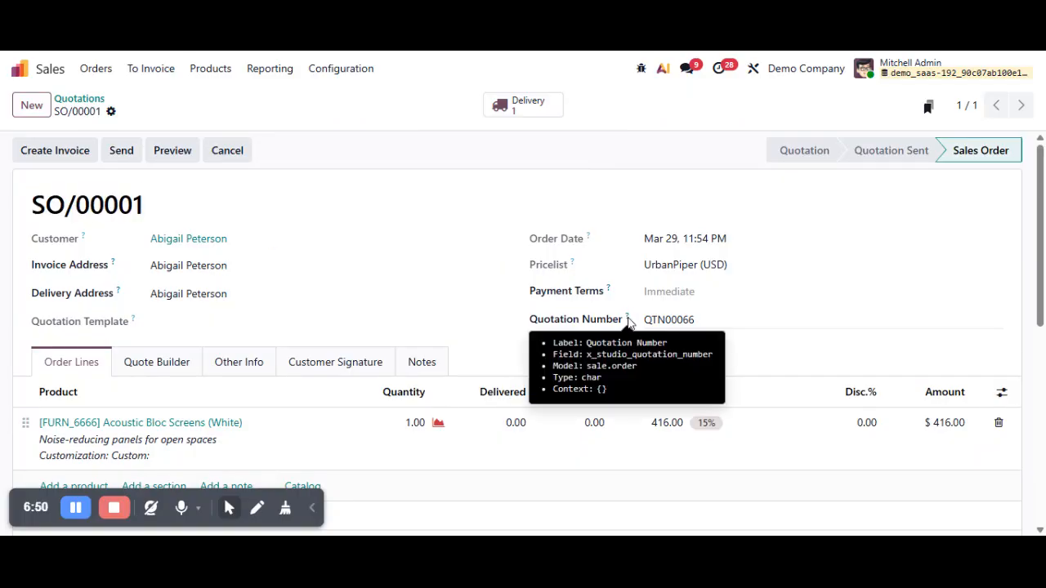
drag(696, 320, 645, 319)
click(633, 170)
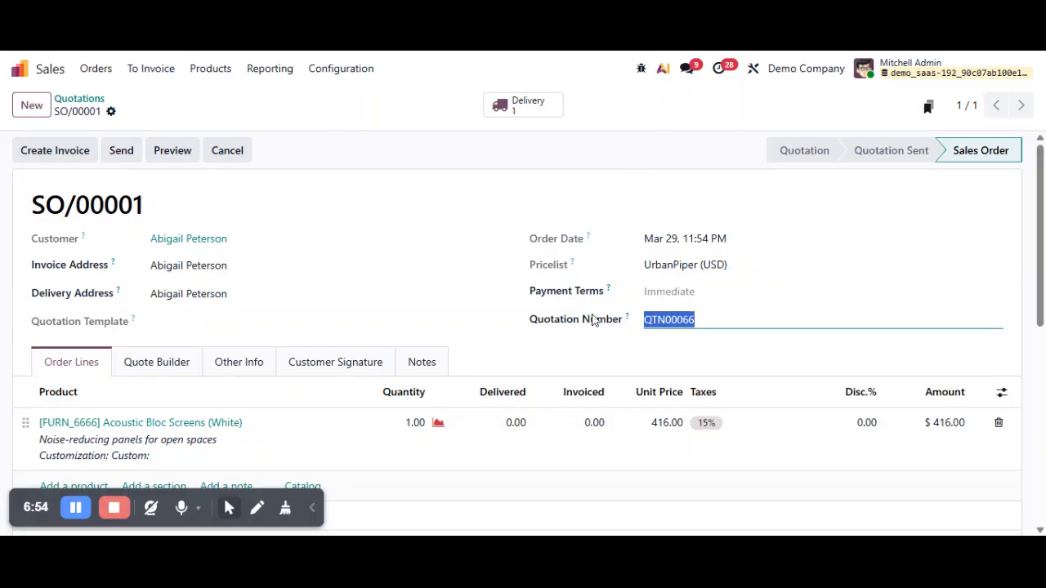
drag(216, 219, 31, 206)
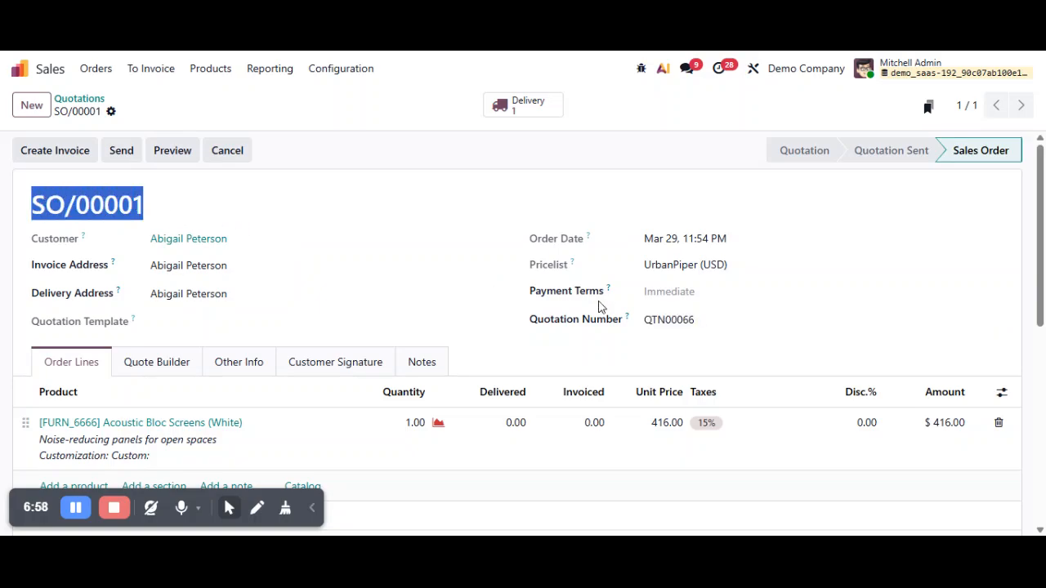
click(696, 320)
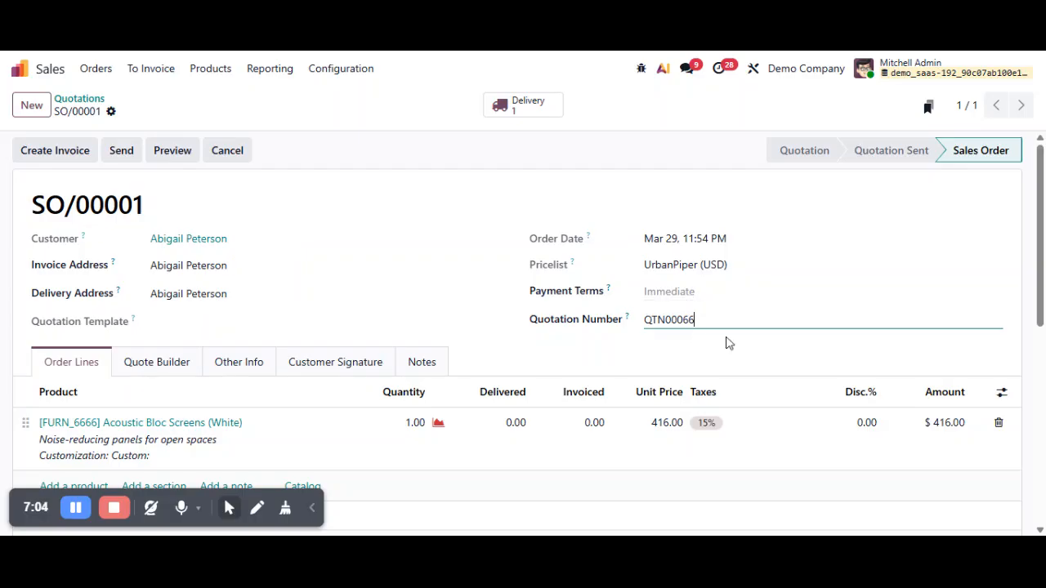
- Make the Quotation Number field read-only on the sales order form in Studio, close Studio and check the field on the order
click(754, 71)
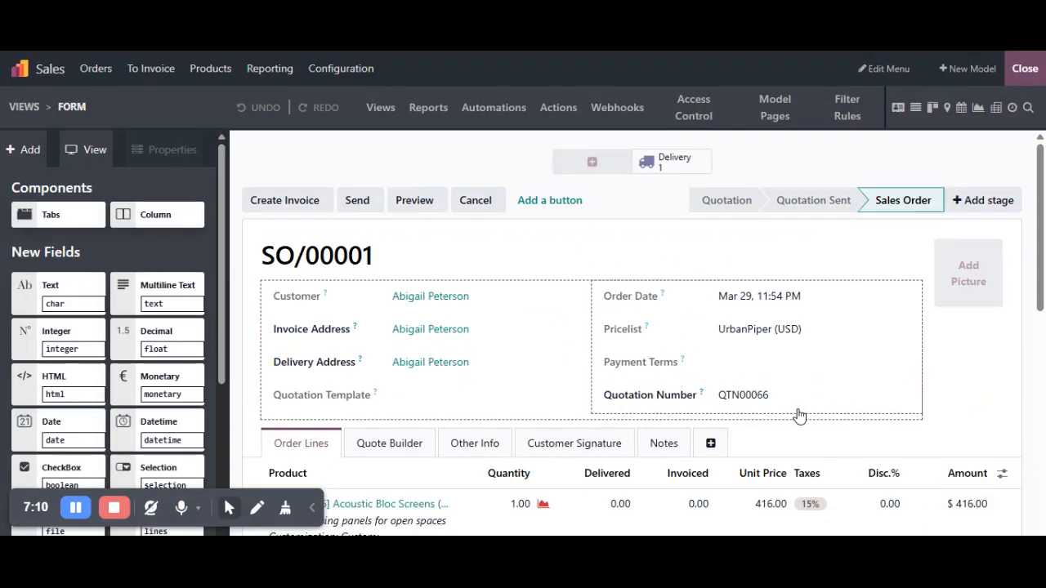
click(733, 399)
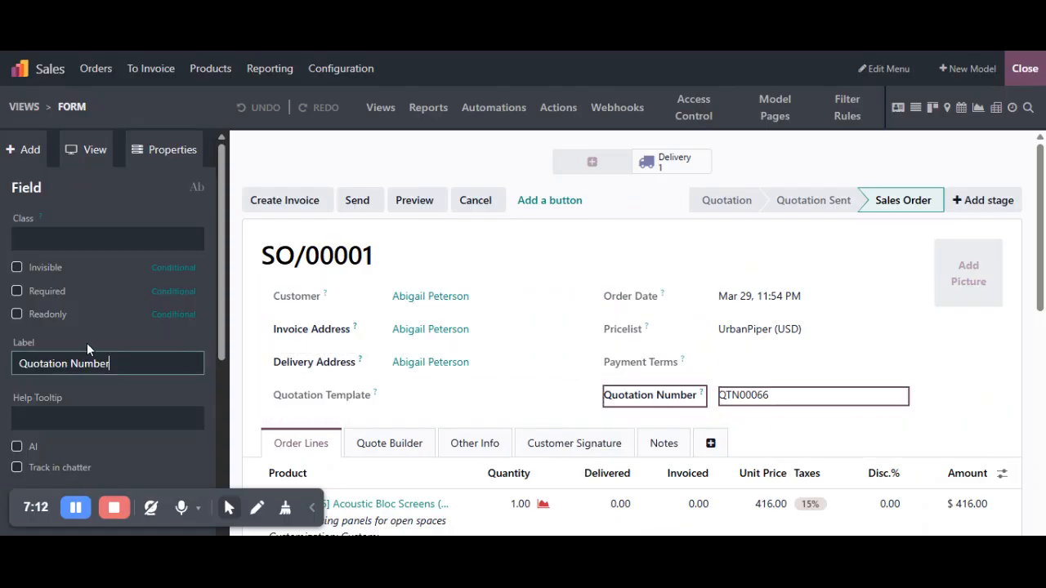
click(42, 317)
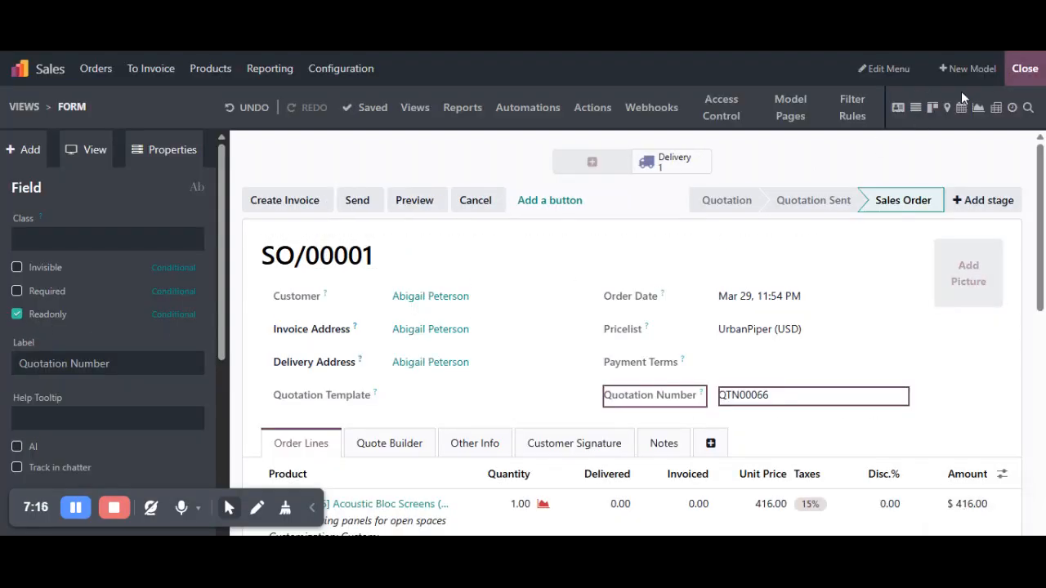
click(1024, 69)
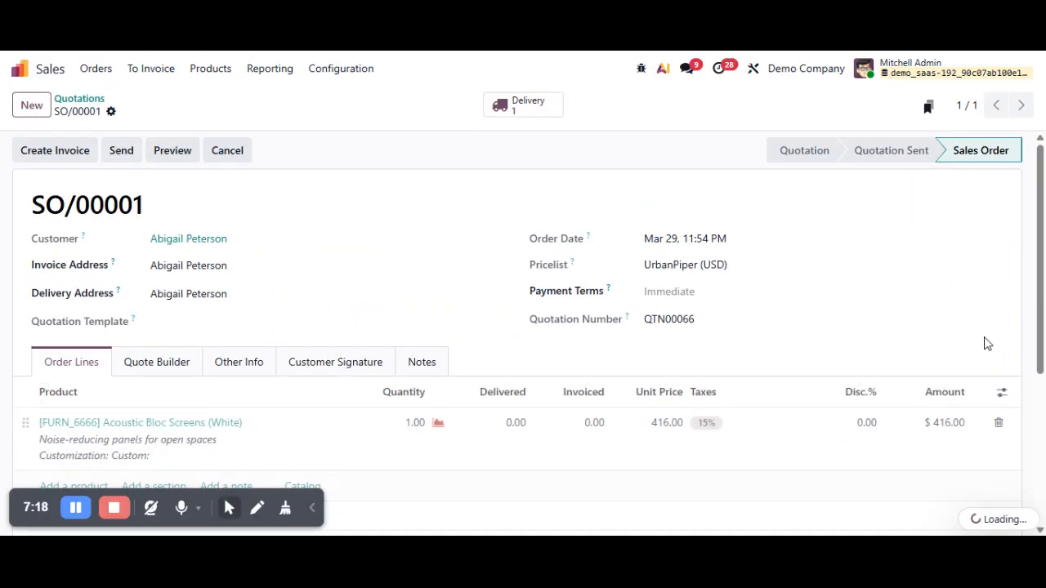
drag(696, 320, 644, 319)
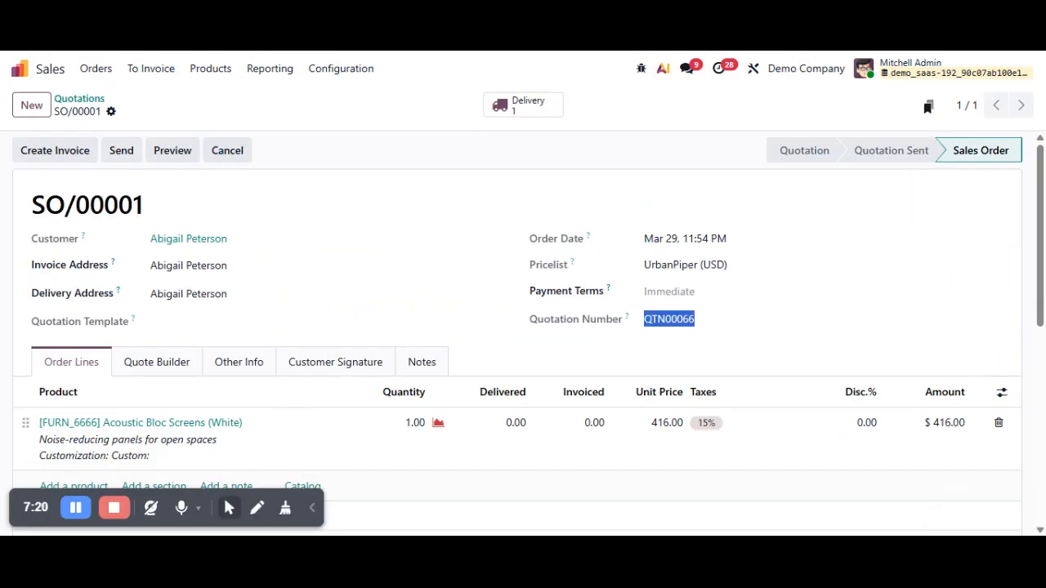
click(623, 165)
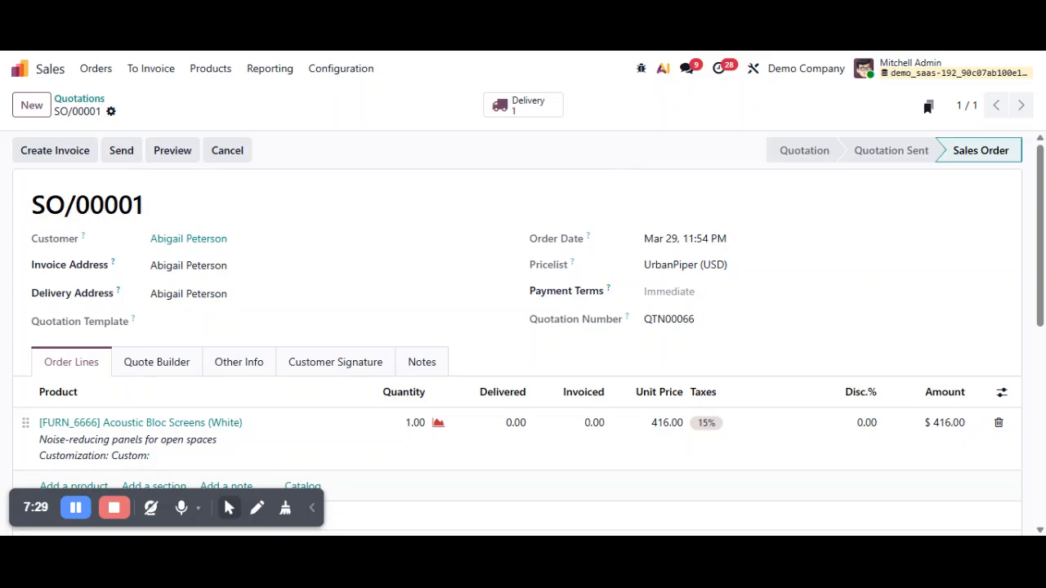
- Duplicate the confirmed sales order and check the Quotation Number field on the new quotation
click(112, 114)
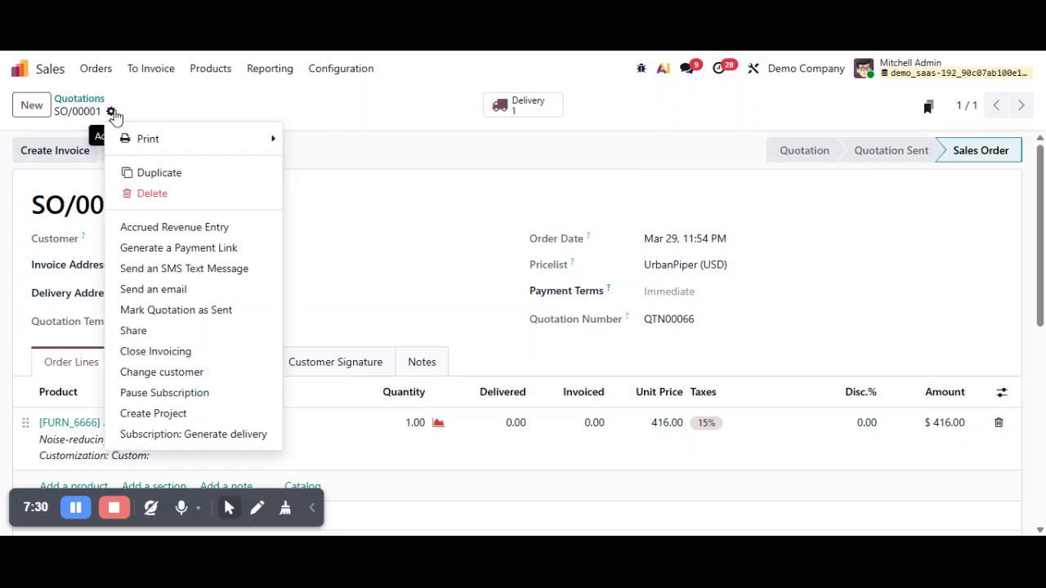
click(150, 172)
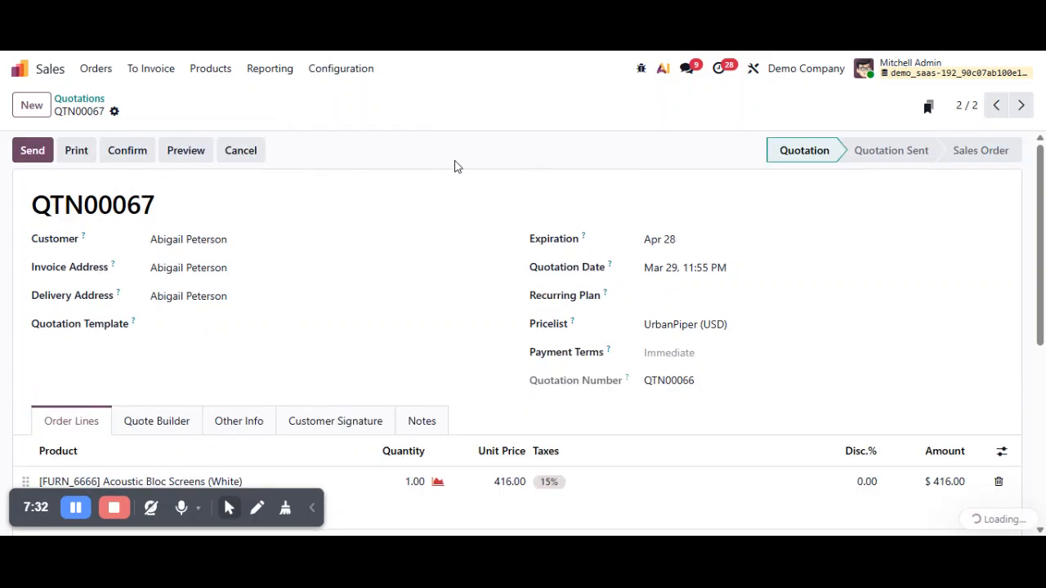
drag(701, 387, 645, 380)
click(670, 381)
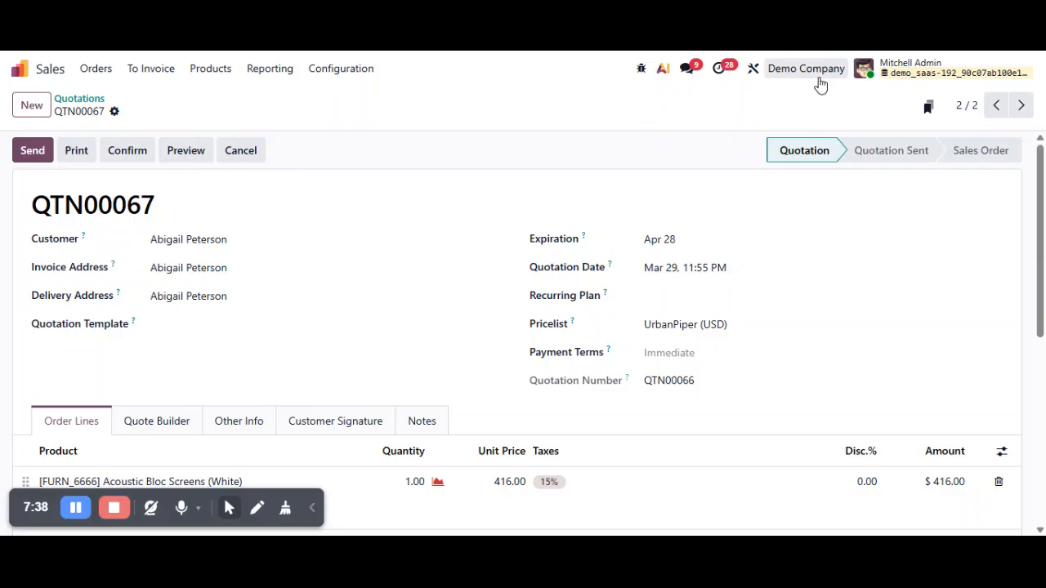
- Turn off the Copied property of the Quotation Number field in its Studio field settings, save it and close Studio
click(753, 76)
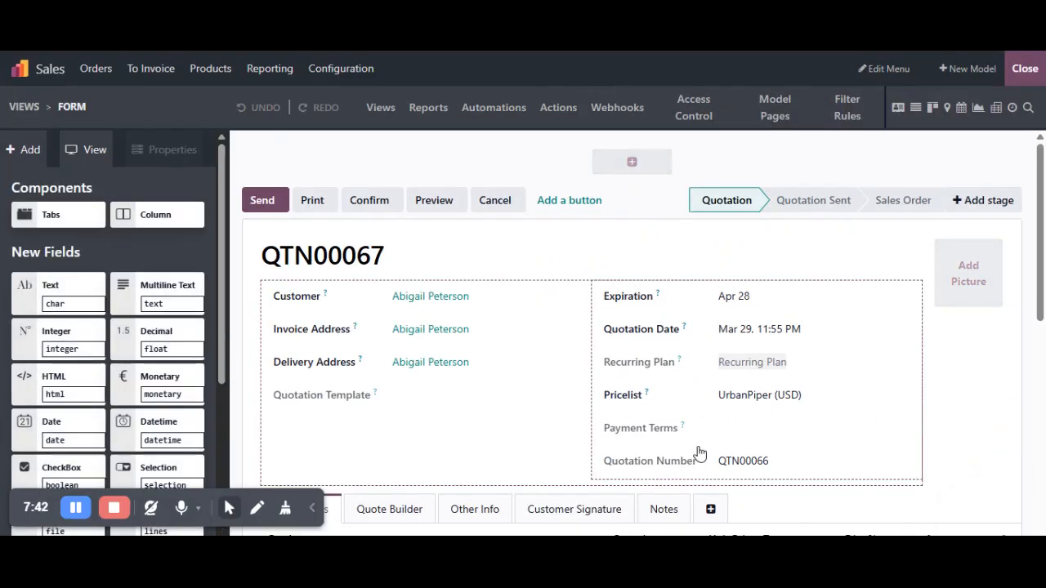
click(731, 461)
scroll(162, 255, down, 5)
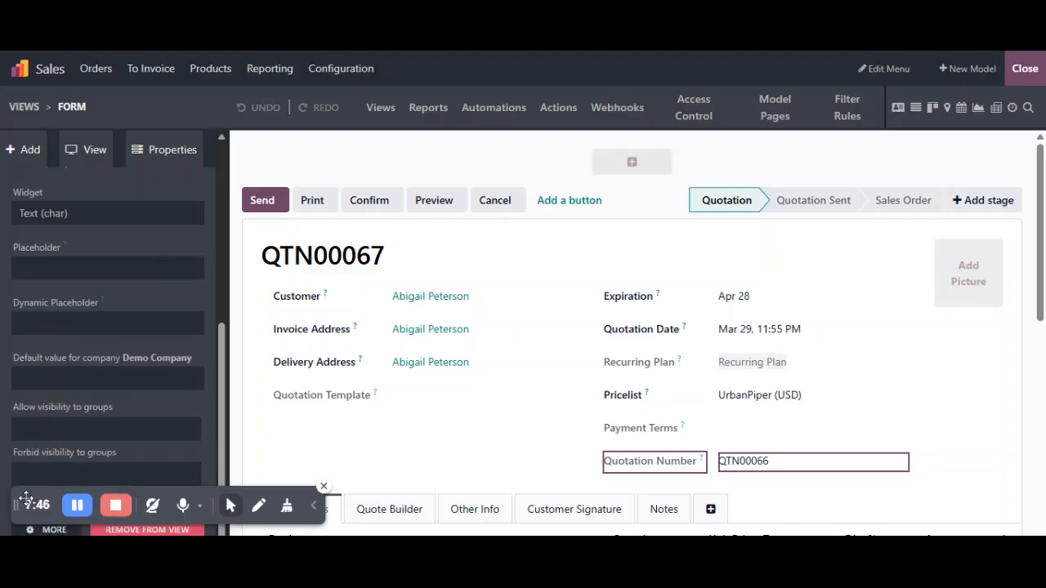
click(54, 530)
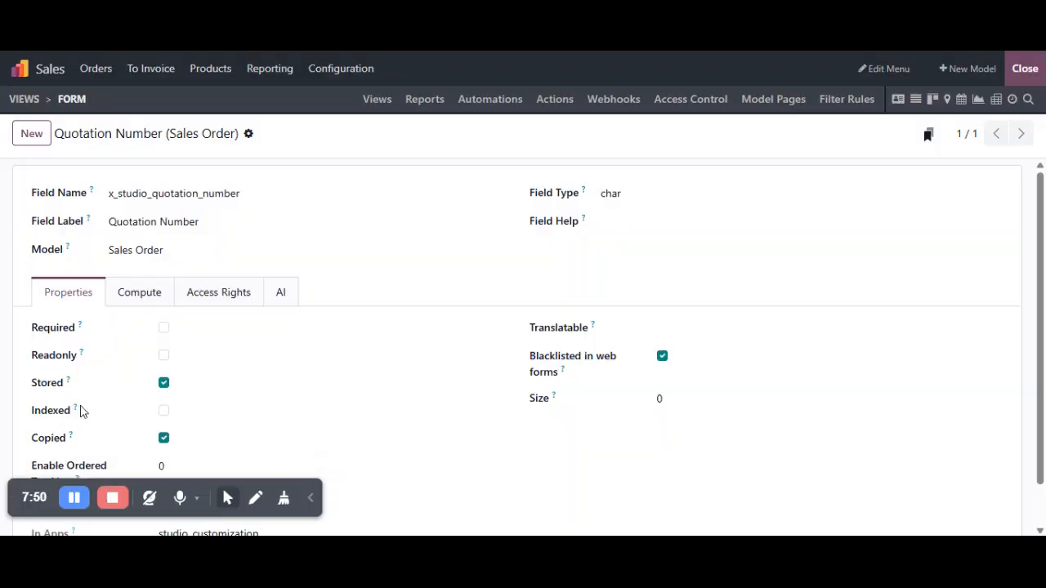
click(163, 439)
click(275, 134)
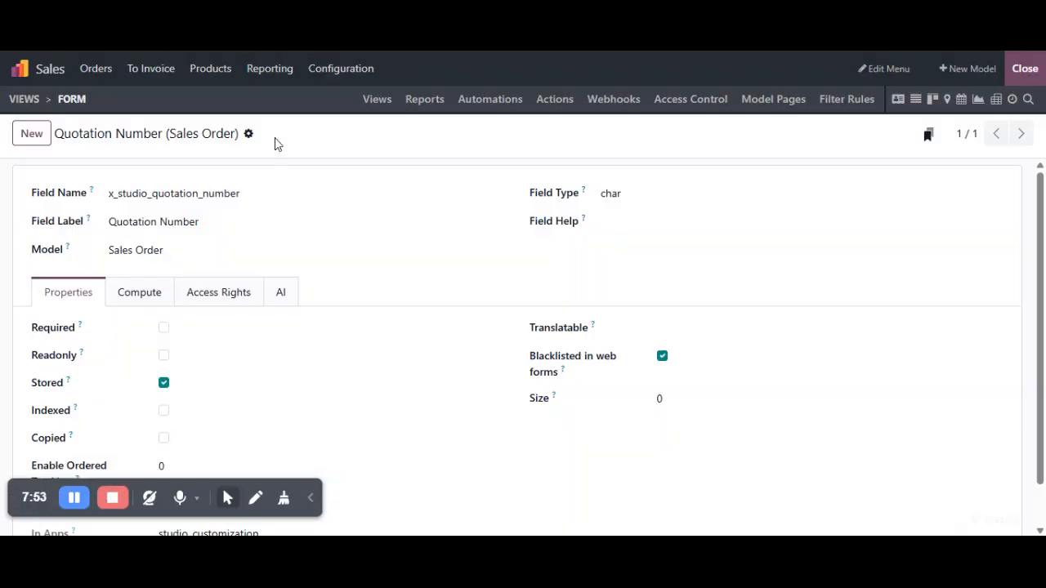
click(1026, 69)
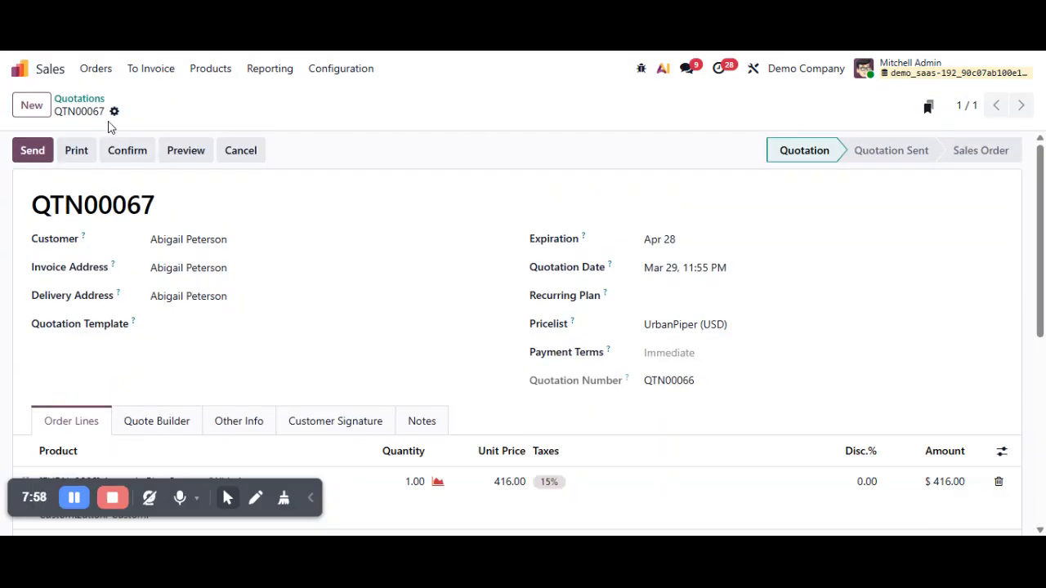
- Confirm the duplicated quotation as a sales order, check its order number and duplicate that order
click(127, 150)
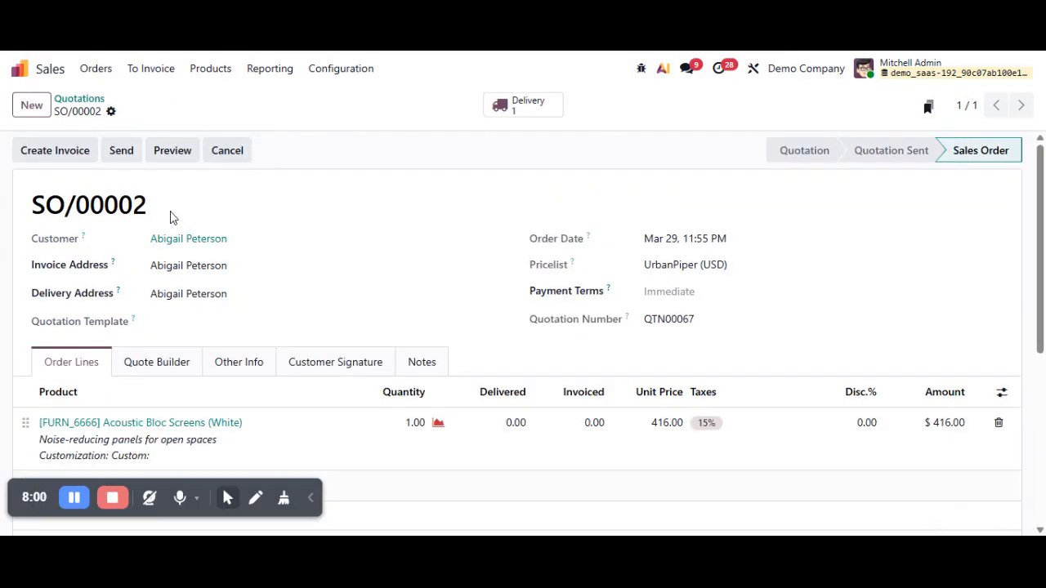
drag(168, 215, 19, 212)
click(111, 111)
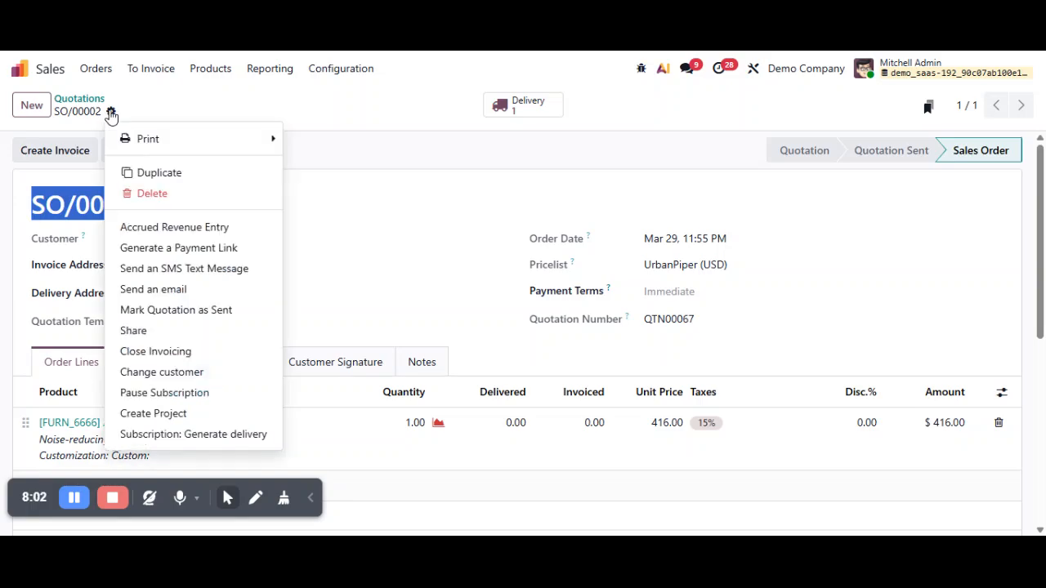
click(156, 170)
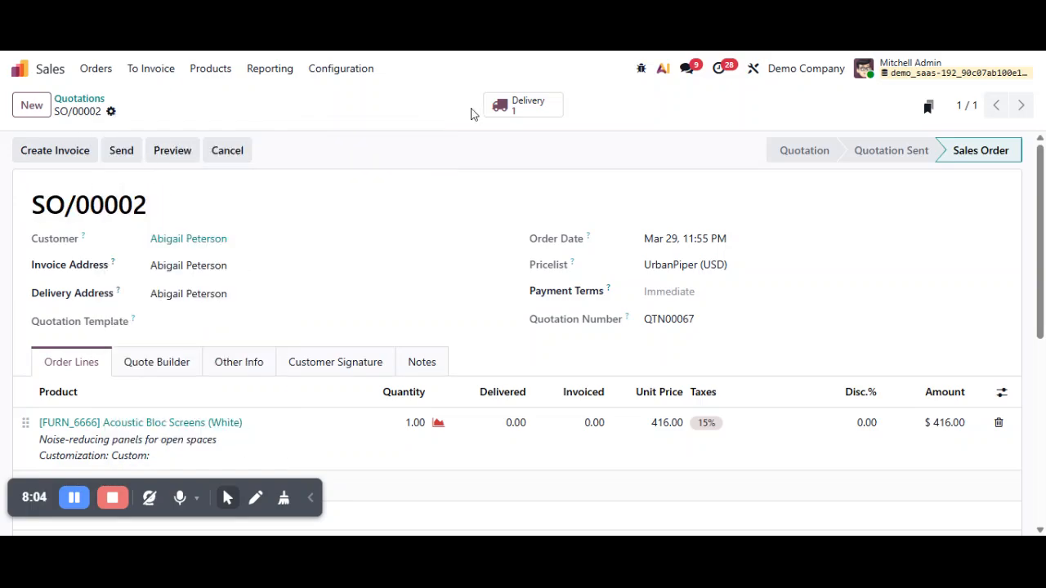